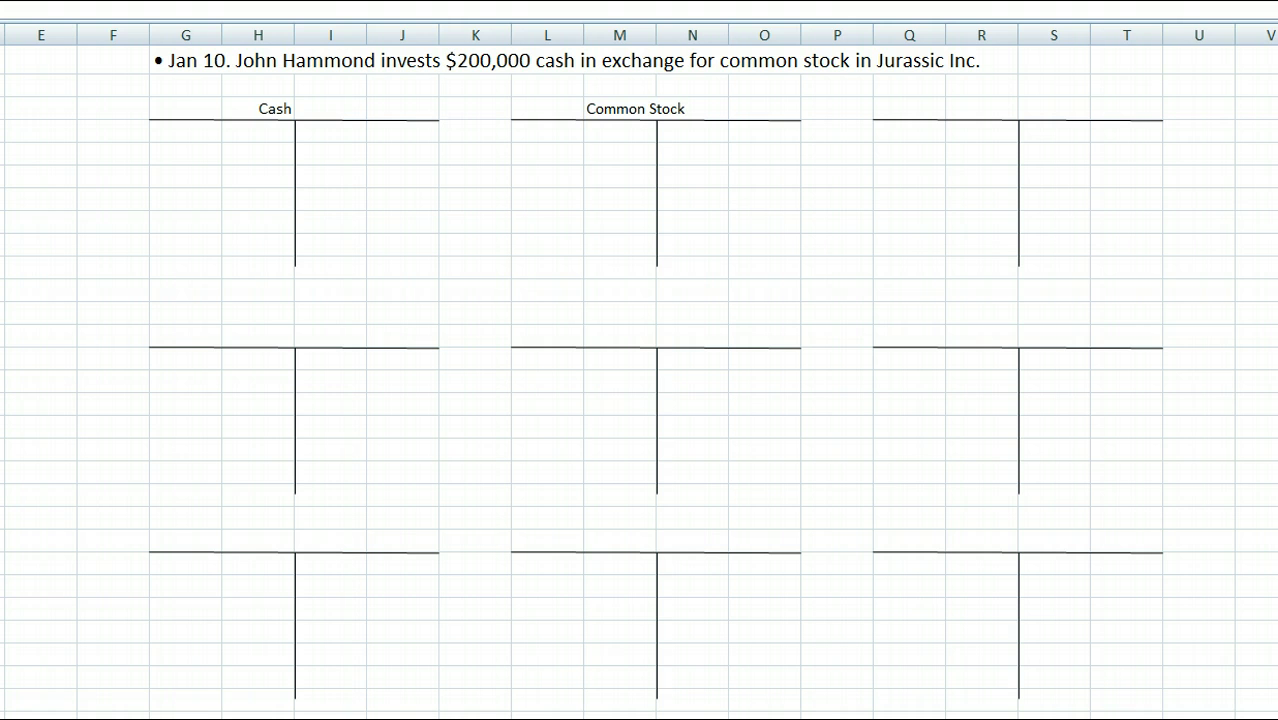
# Post a 200000 debit to the Cash T-account and date the entry 1/10 in column F
pyautogui.click(262, 131)
pyautogui.write('200000')
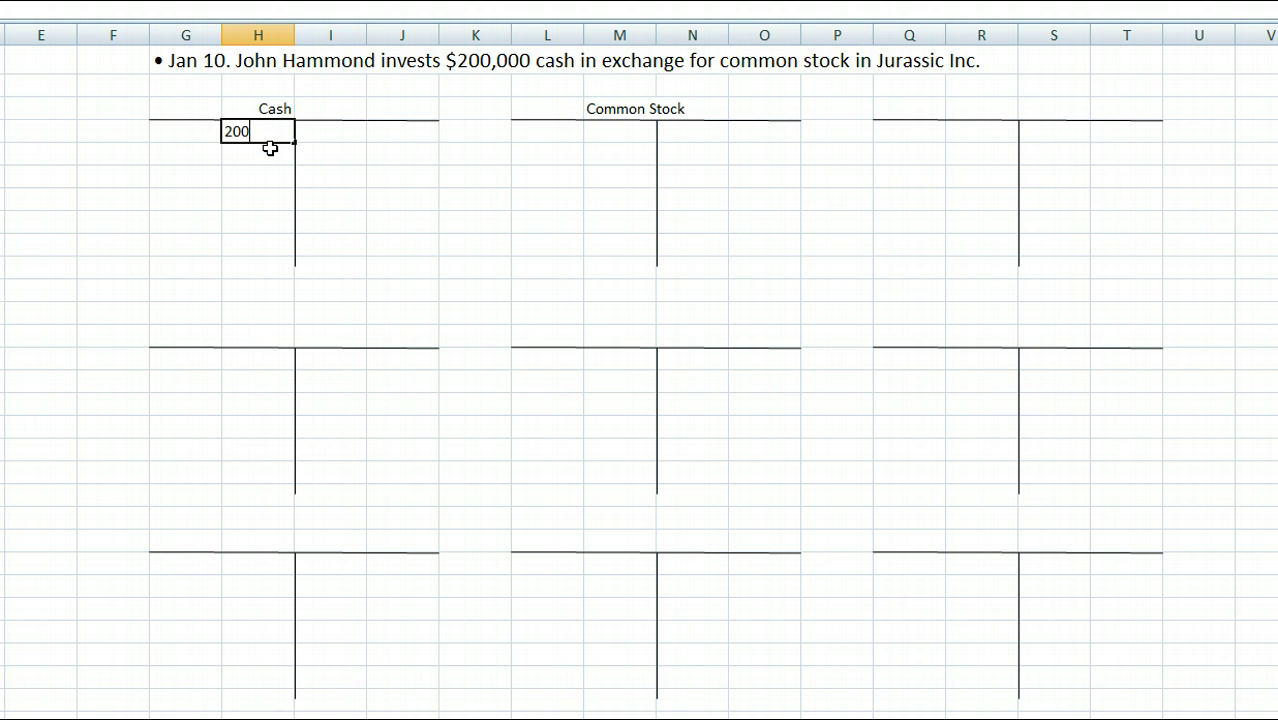
pyautogui.click(228, 182)
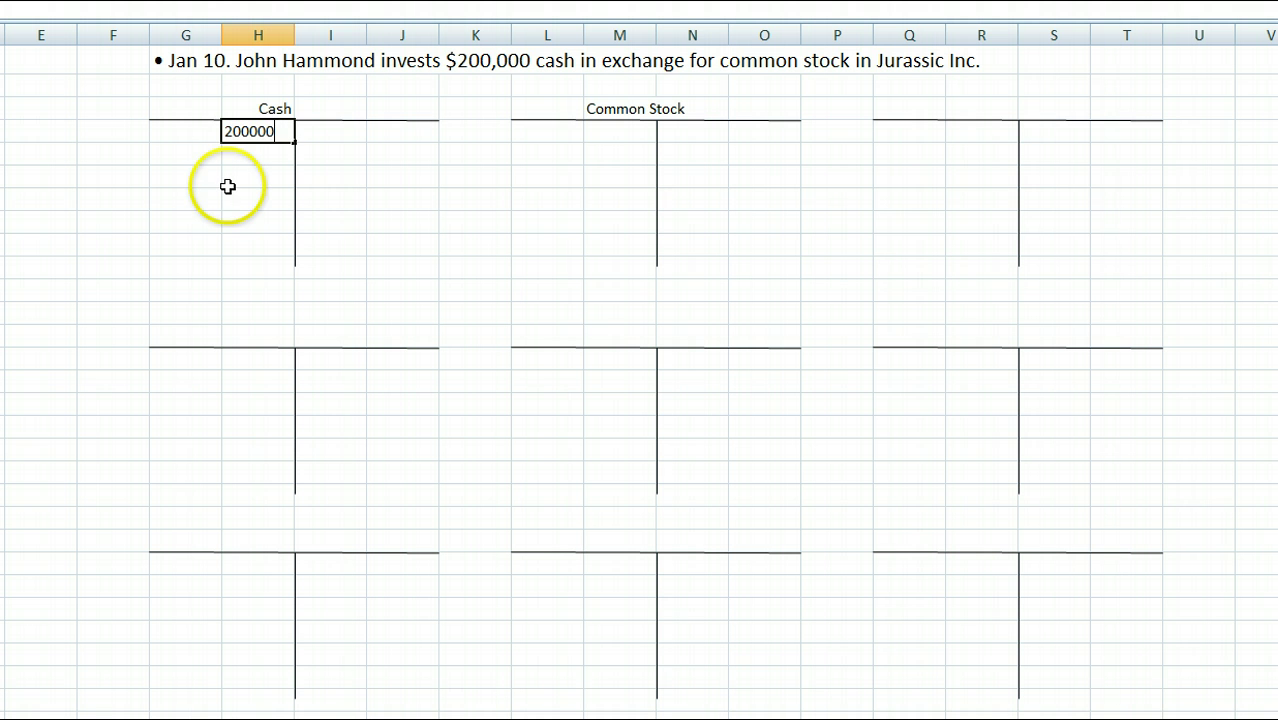
pyautogui.click(205, 166)
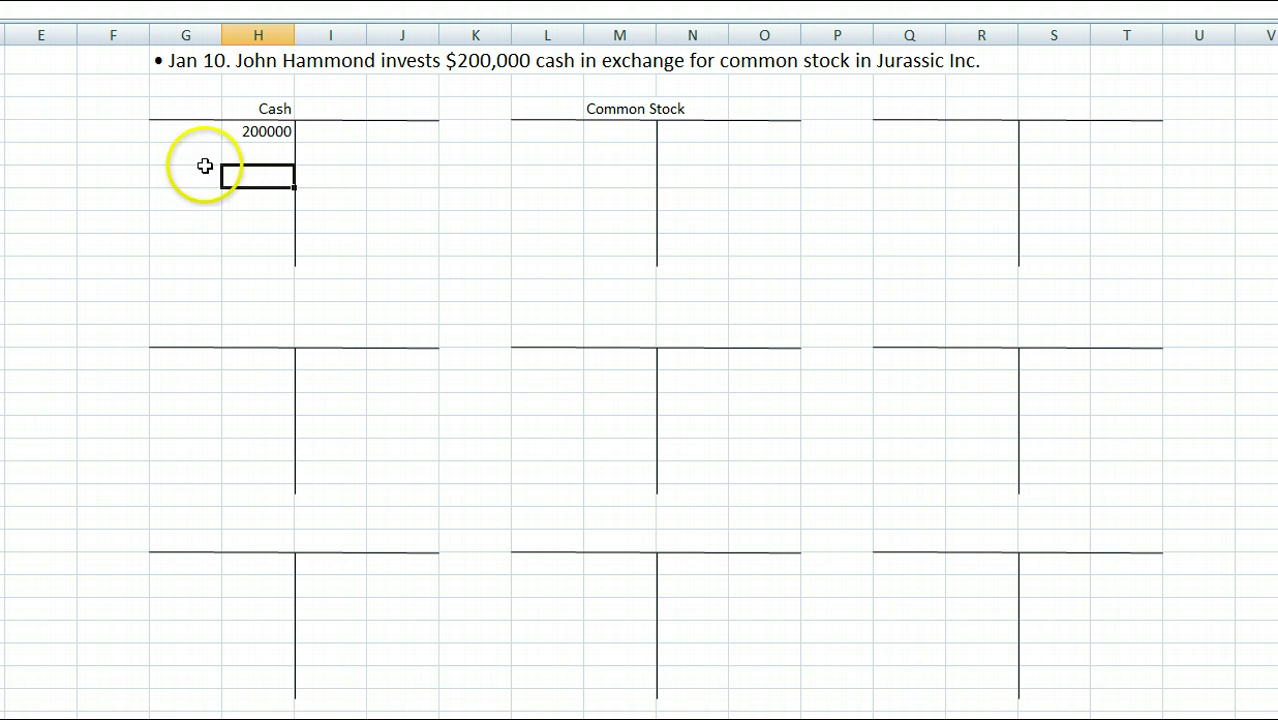
pyautogui.click(127, 131)
pyautogui.write('1/')
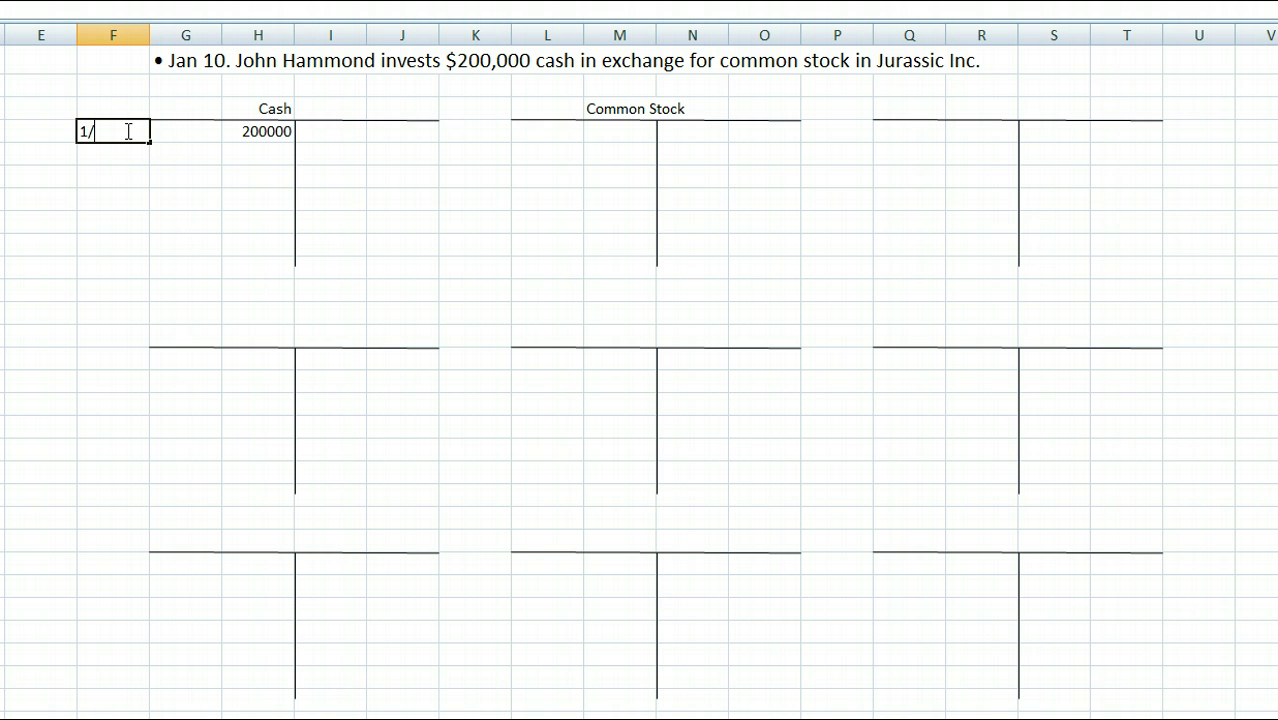
pyautogui.write('10')
pyautogui.click(177, 190)
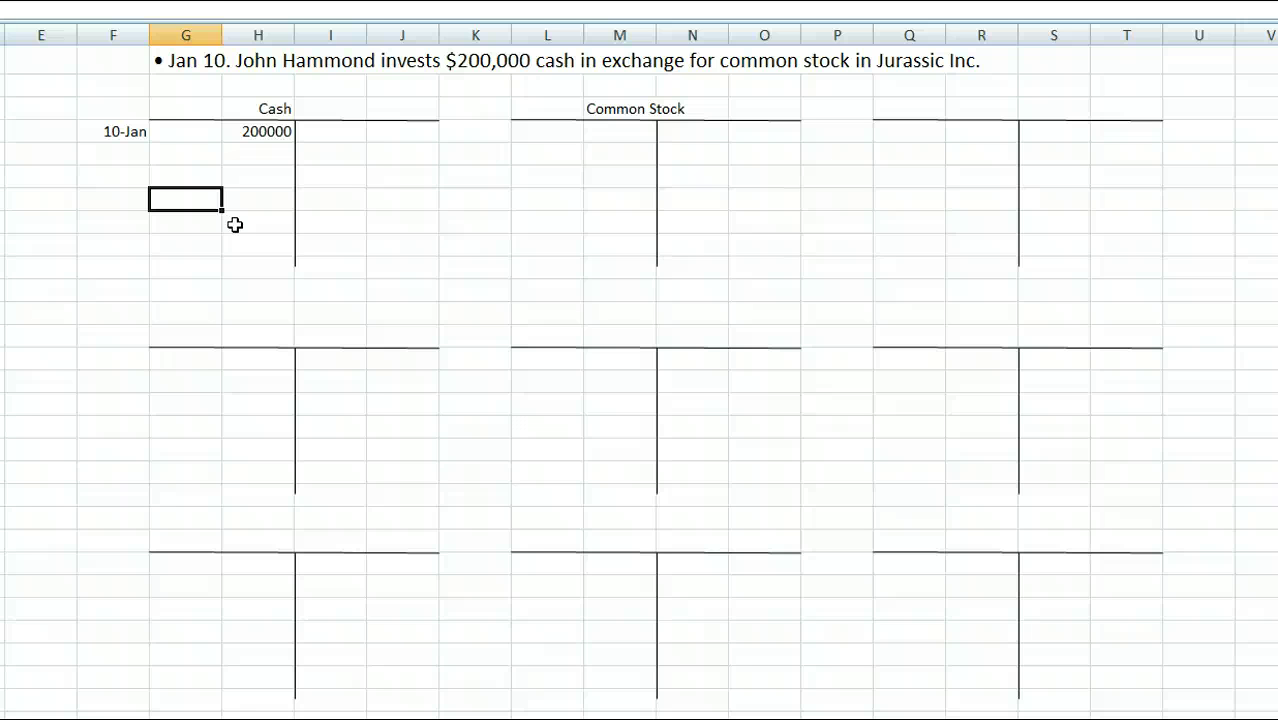
# Post a 200000 credit to the Common Stock T-account, dated 1/10
pyautogui.click(737, 134)
pyautogui.write('200000')
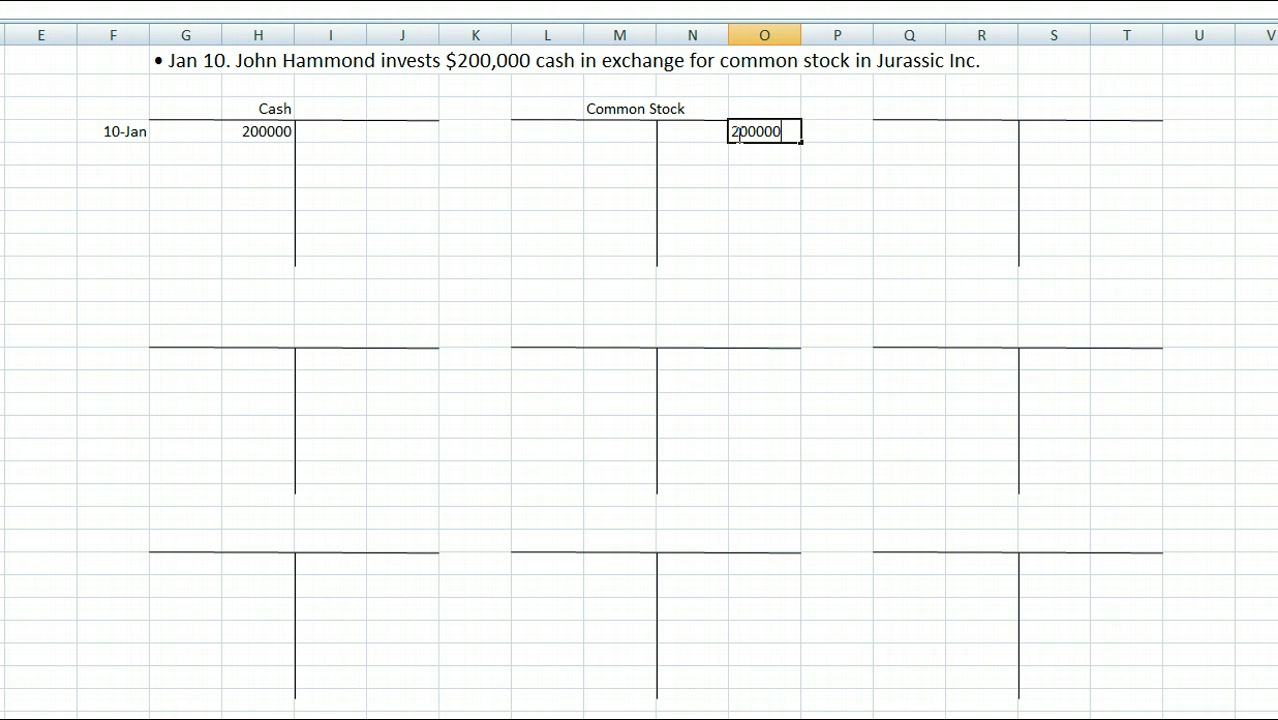
pyautogui.click(679, 133)
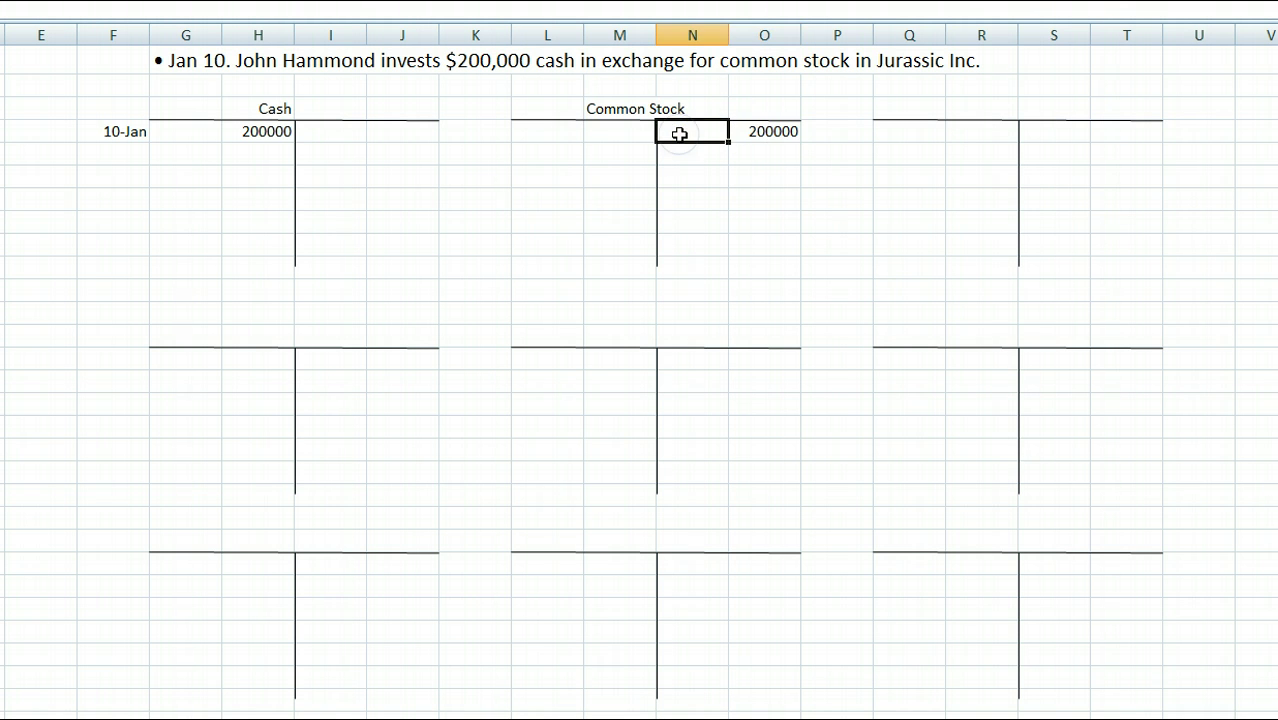
pyautogui.write('1/10')
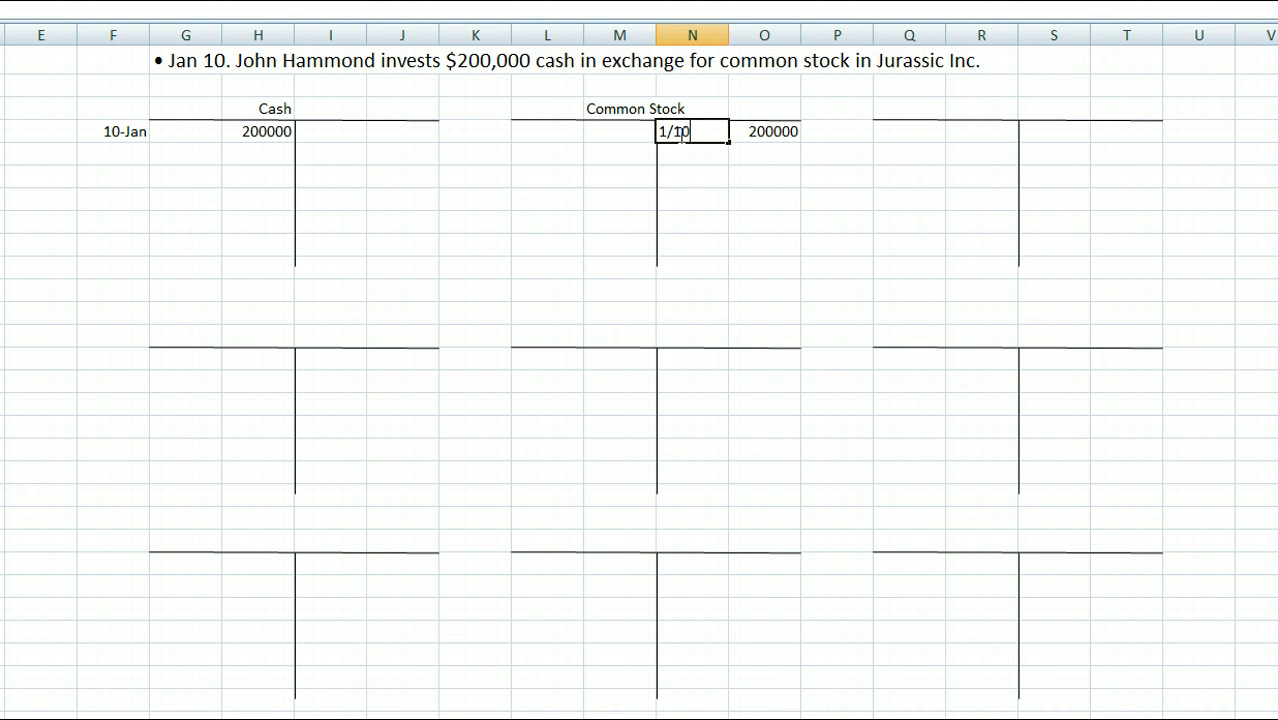
pyautogui.press('Return')
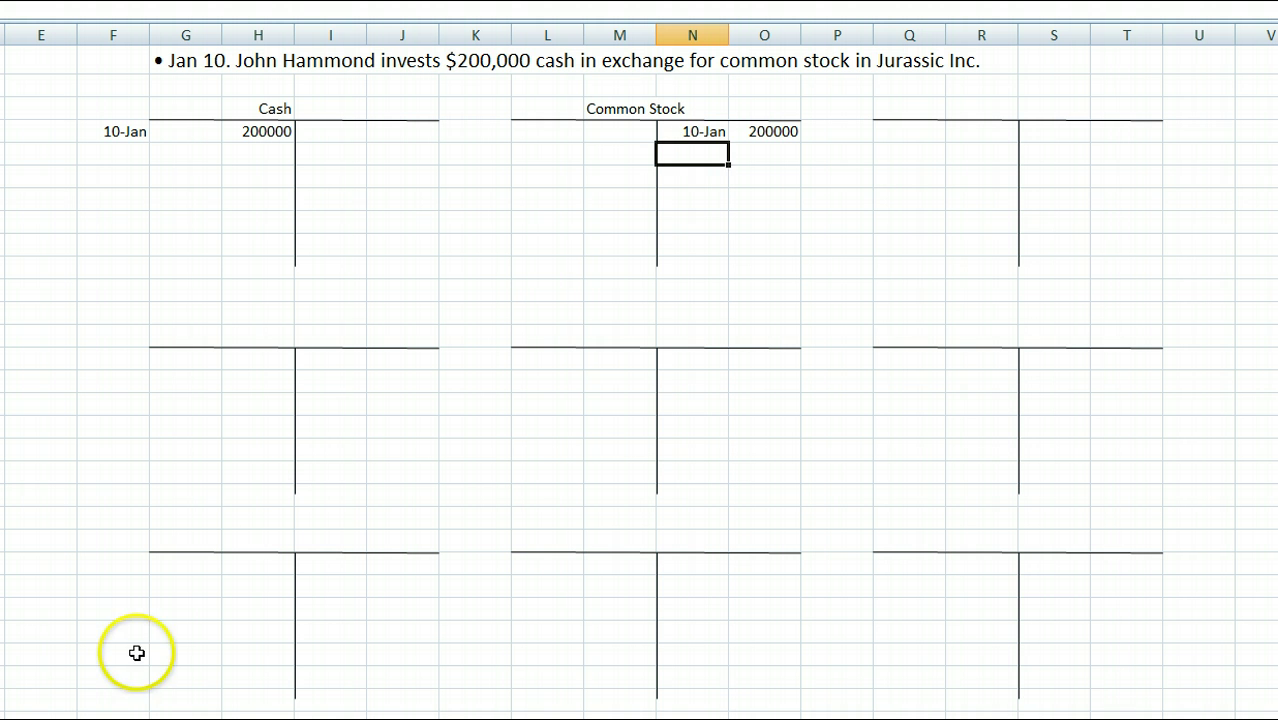
# Consult the Jan 11 transaction in the Chapter 2 Example document and post a 55000 debit dated 1/11 to the Equipment T-account
pyautogui.click(50, 712)
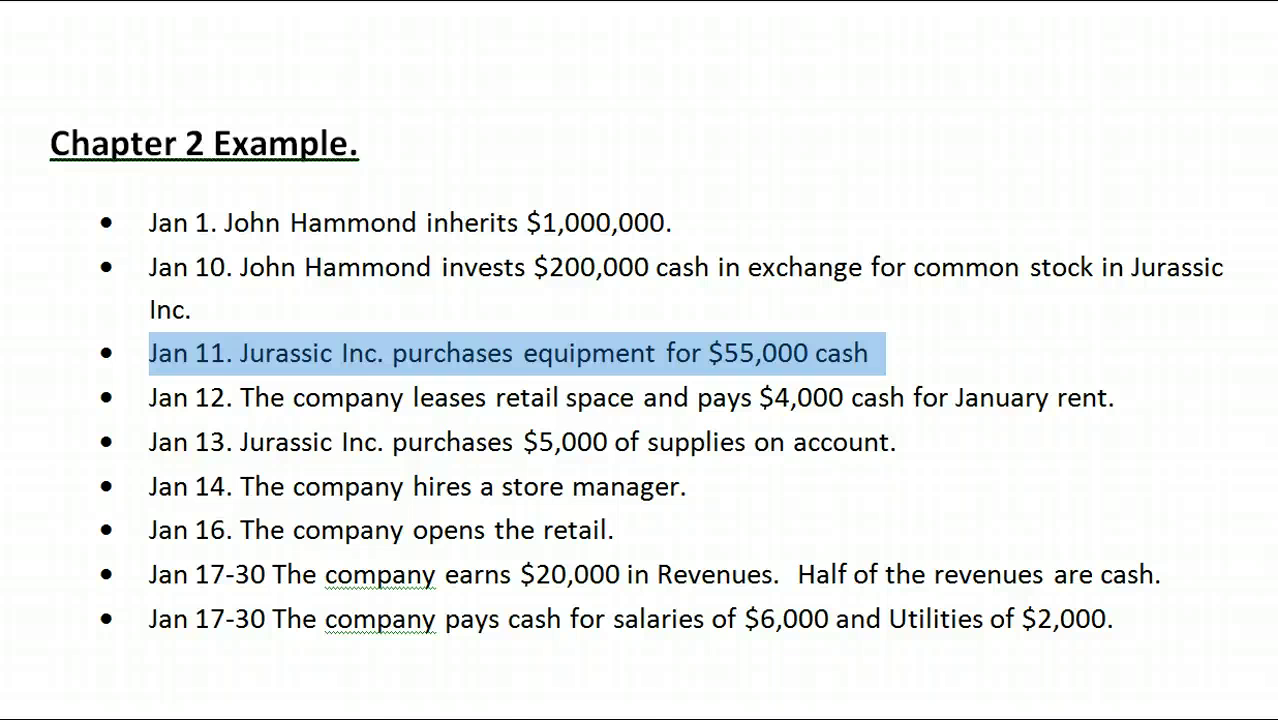
pyautogui.hotkey('alt', 'Tab')
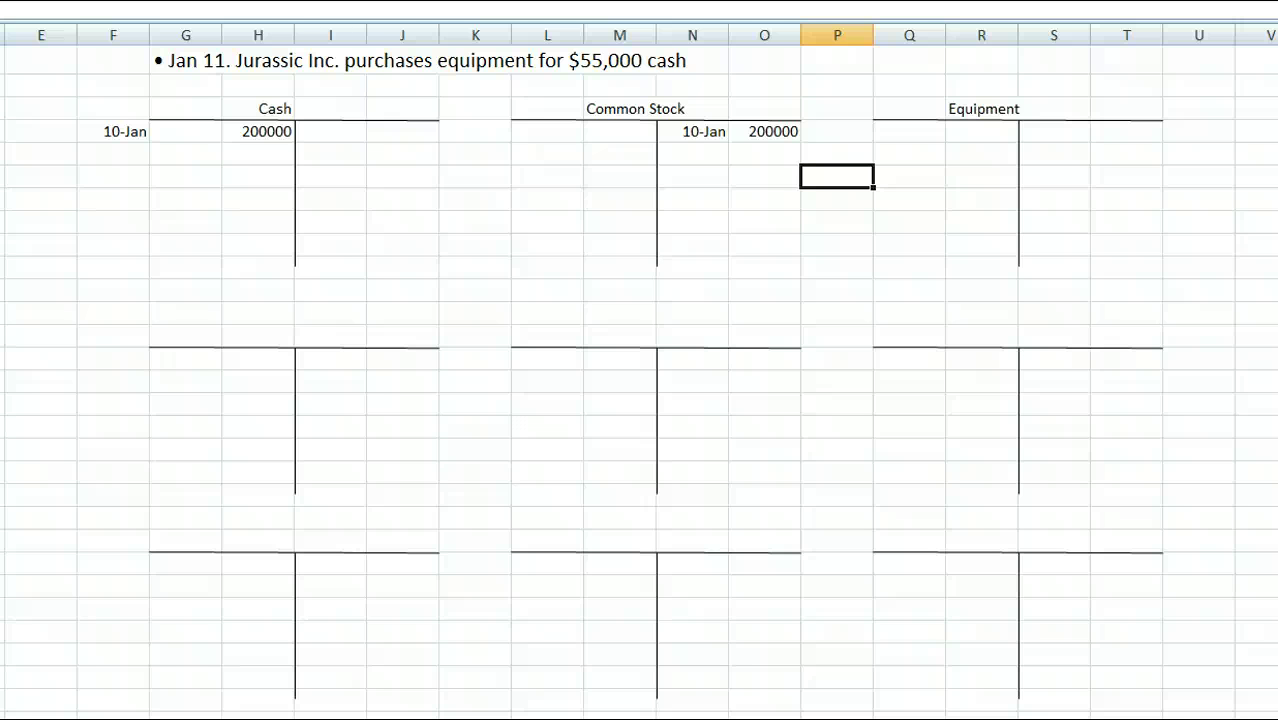
pyautogui.click(986, 140)
pyautogui.write('55000')
pyautogui.click(973, 148)
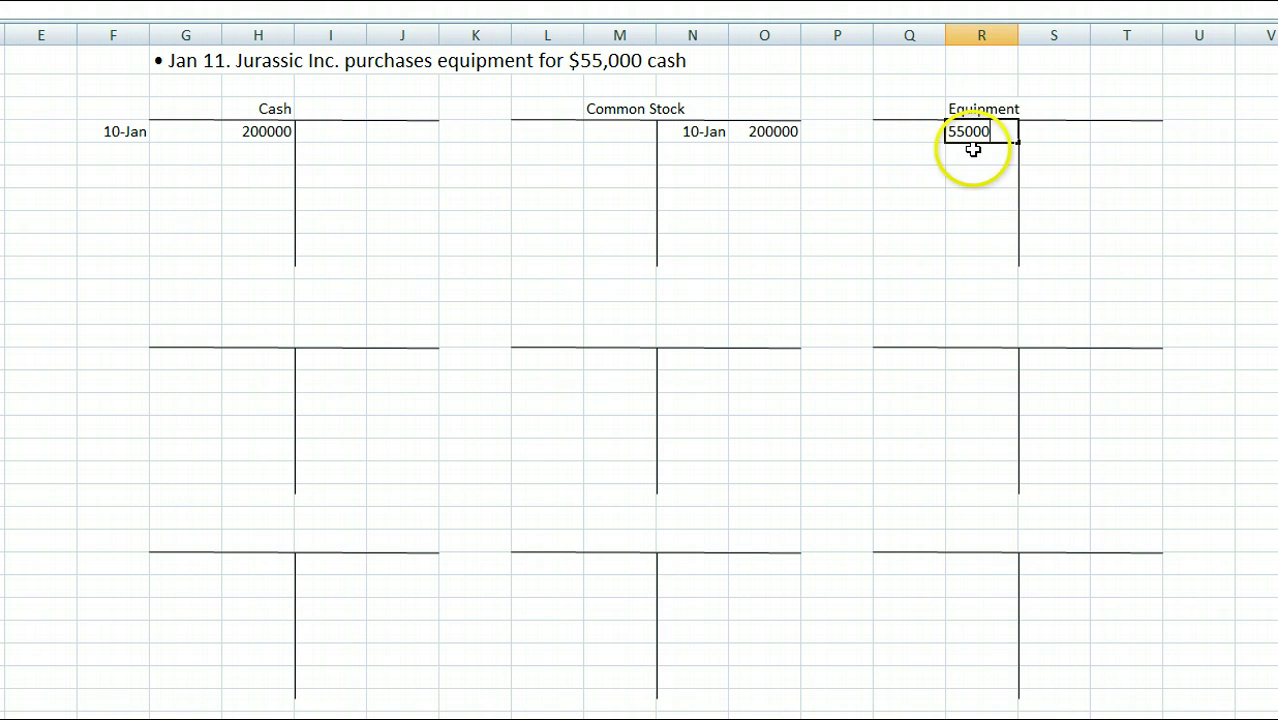
pyautogui.click(871, 140)
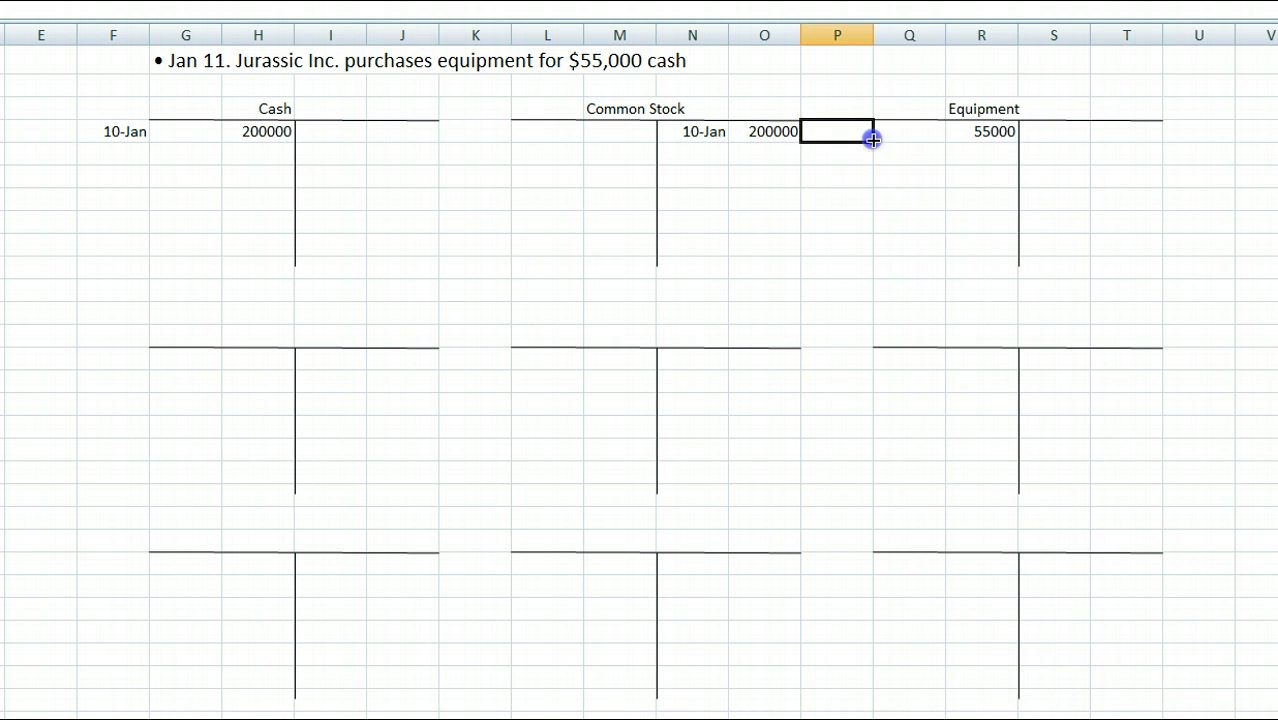
pyautogui.click(886, 132)
pyautogui.write('1/11')
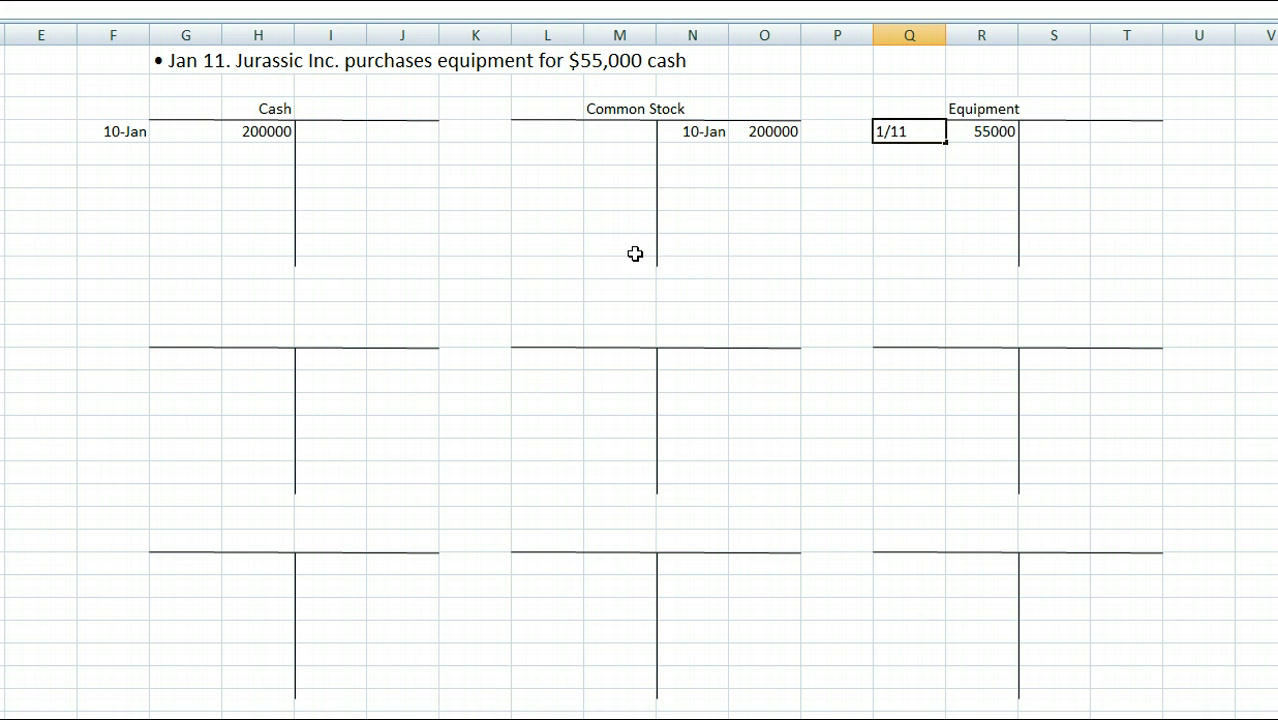
# Post the equipment payment as a 55000 credit in the Cash T-account, dated 1/11
pyautogui.click(378, 133)
pyautogui.write('55000')
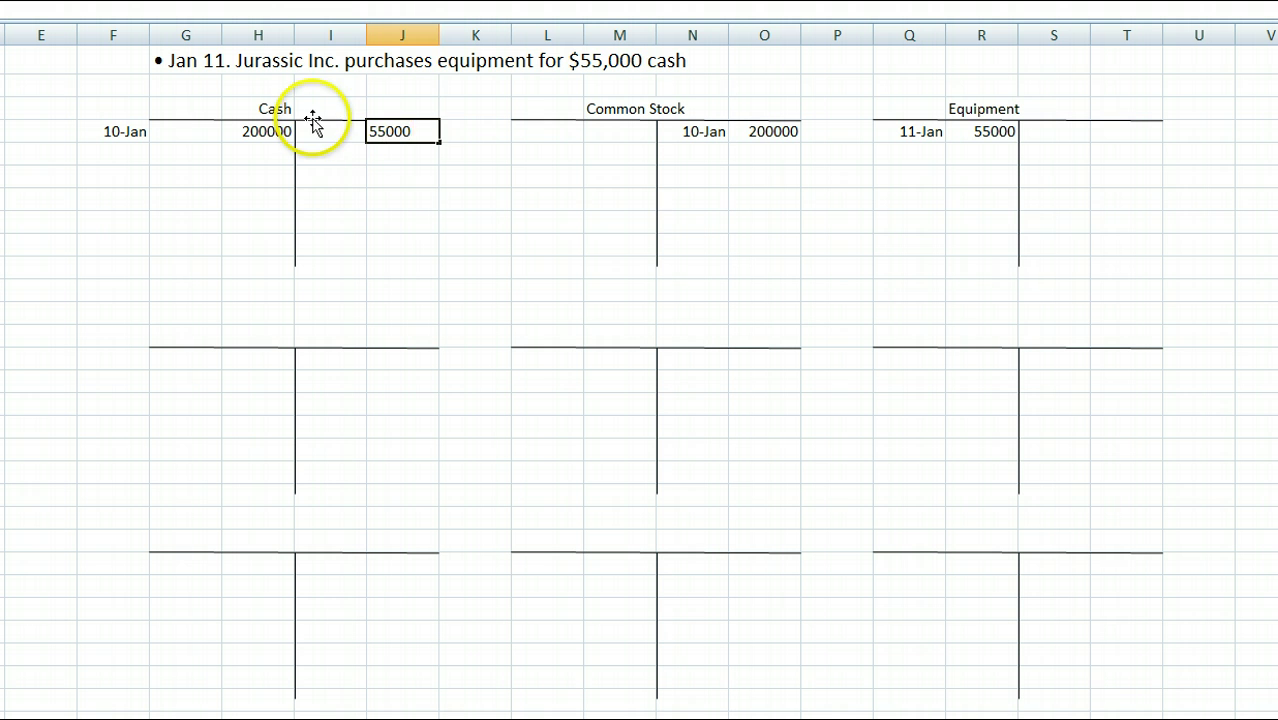
pyautogui.click(313, 128)
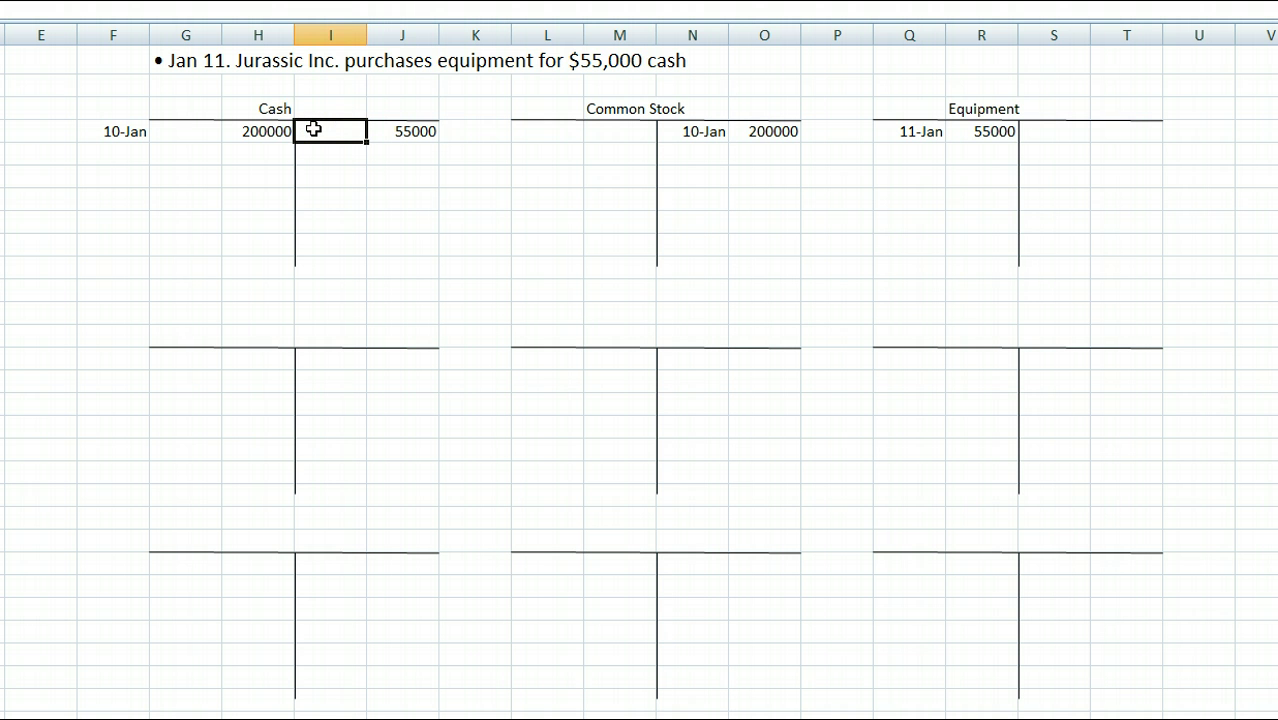
pyautogui.write('1/11')
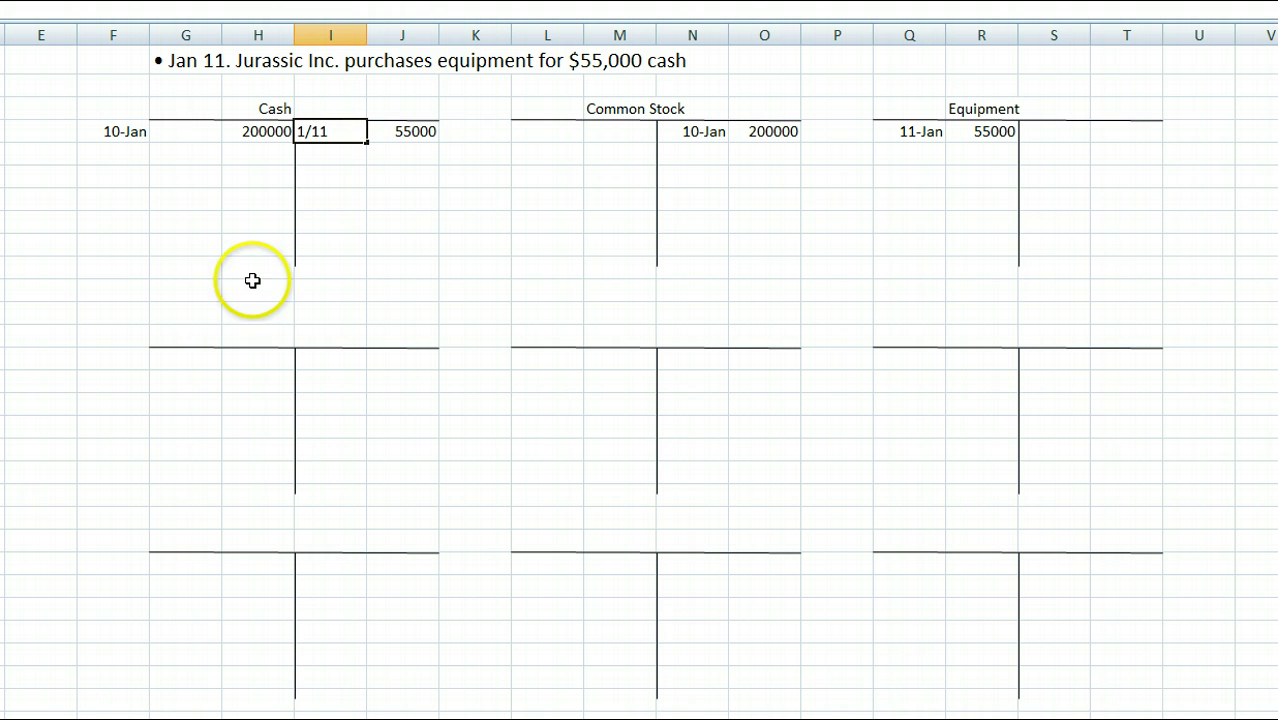
pyautogui.click(255, 268)
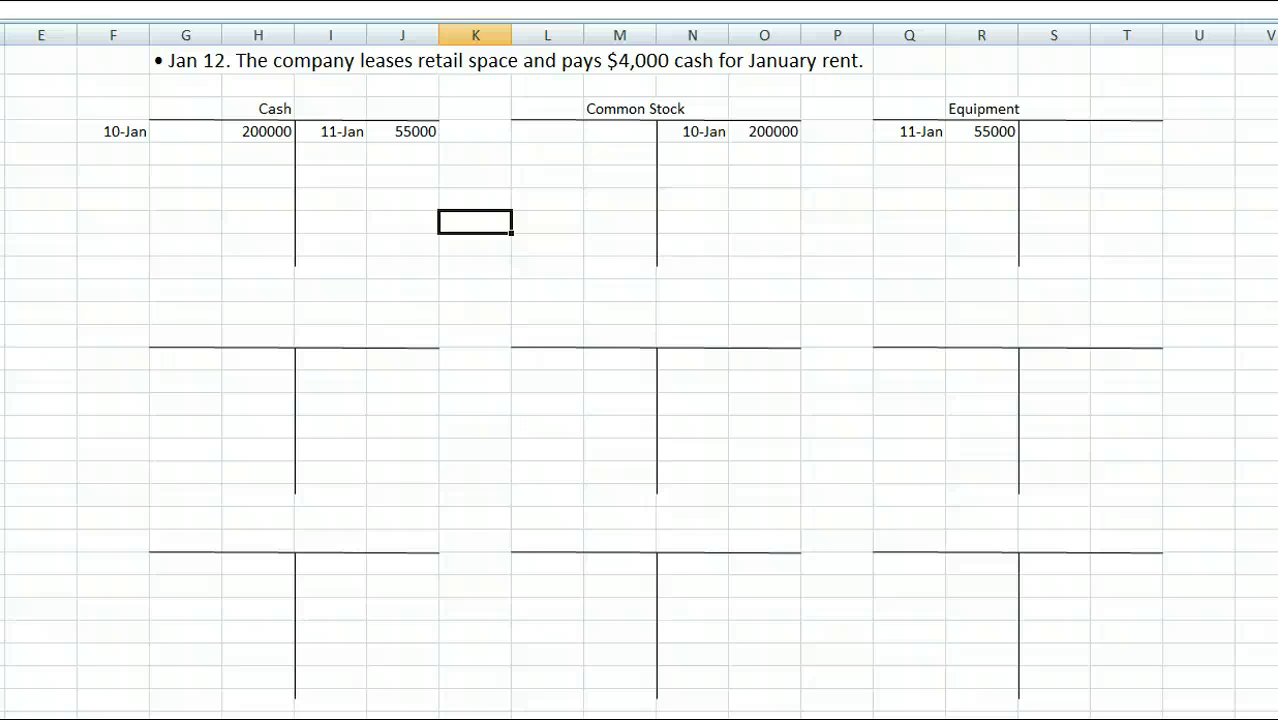
# Title the empty T-account directly below Cash "Rent Expense"
pyautogui.click(258, 336)
pyautogui.write('Rent Expense')
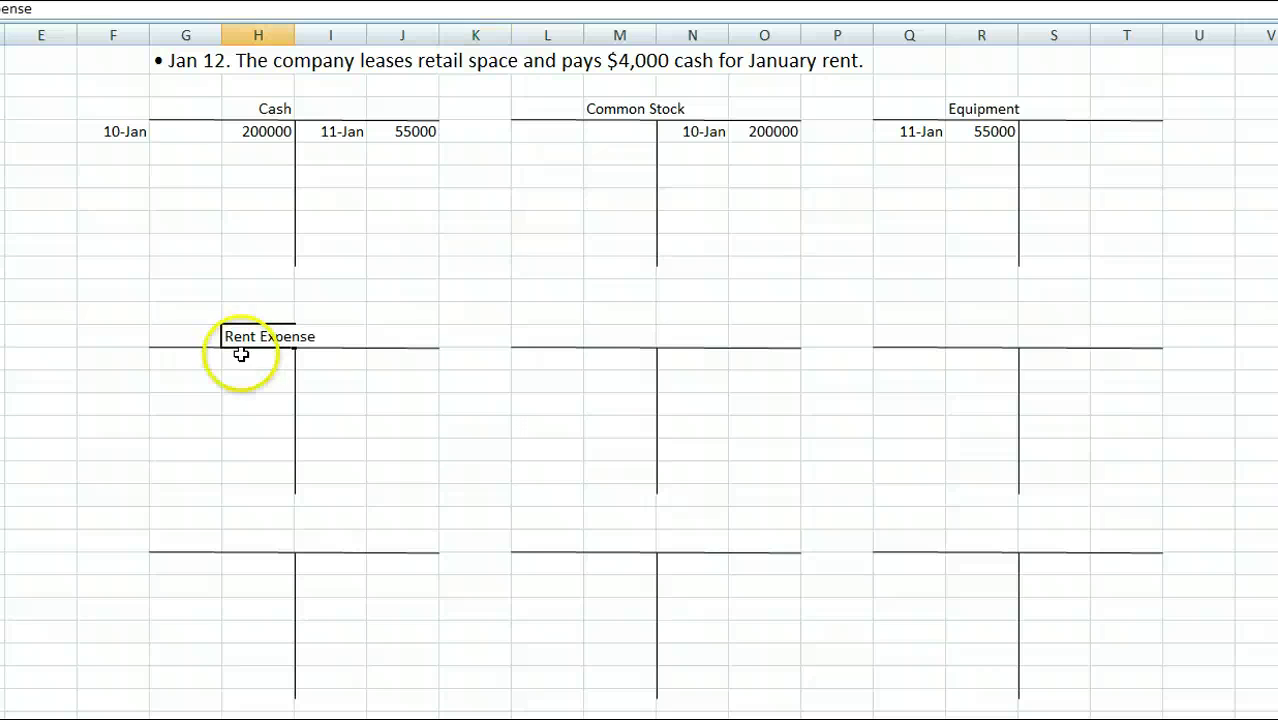
pyautogui.click(334, 357)
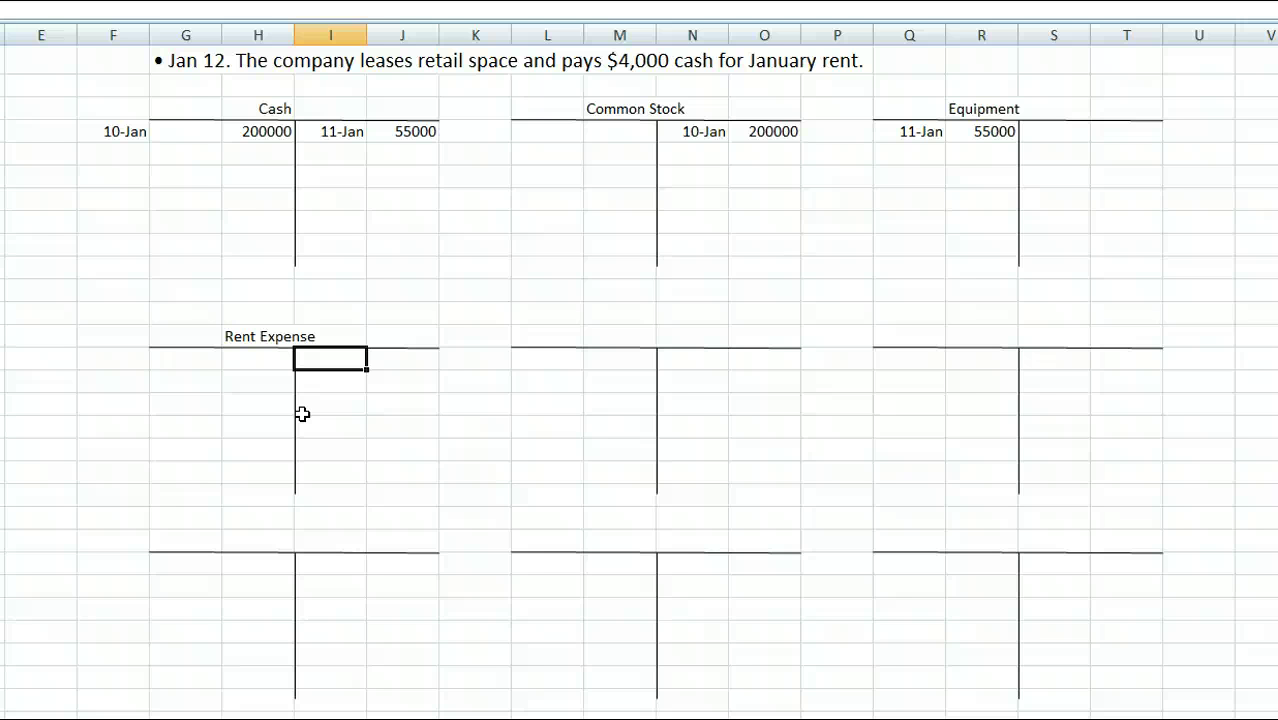
# Post the January rent payment as a 4000 credit on the second line of the Cash T-account, dated 1/12
pyautogui.click(401, 155)
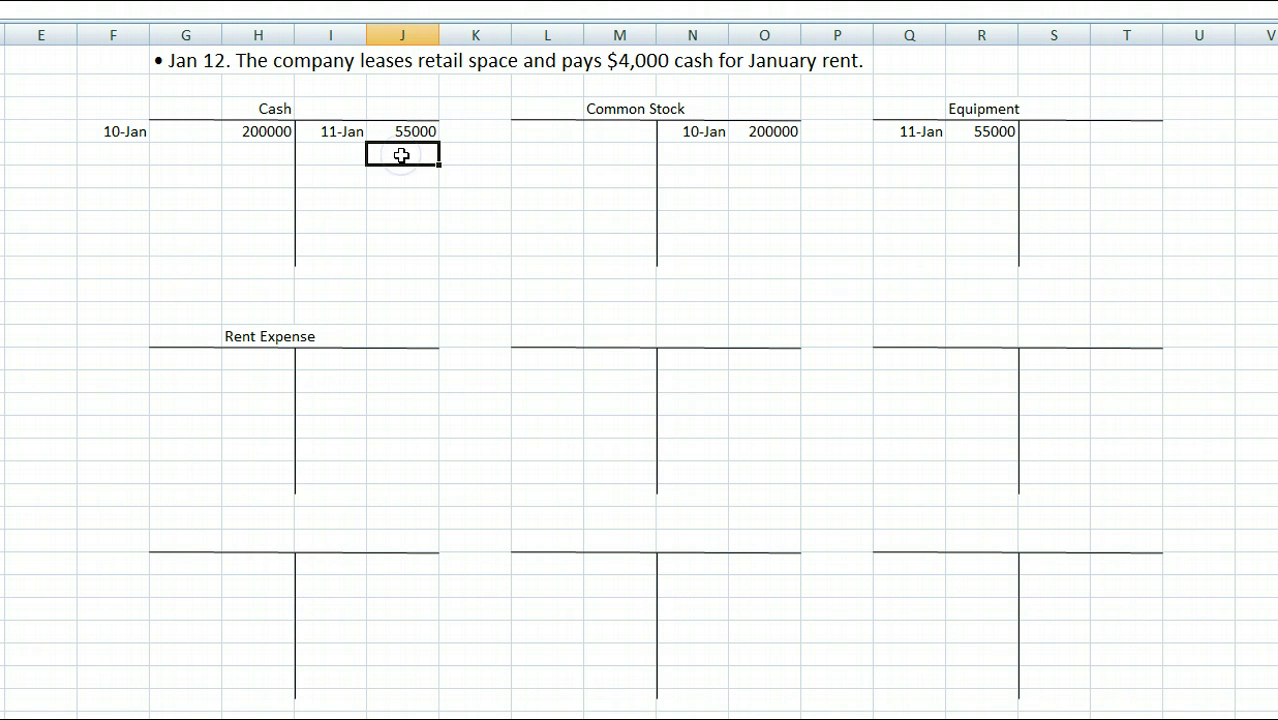
pyautogui.write('4000')
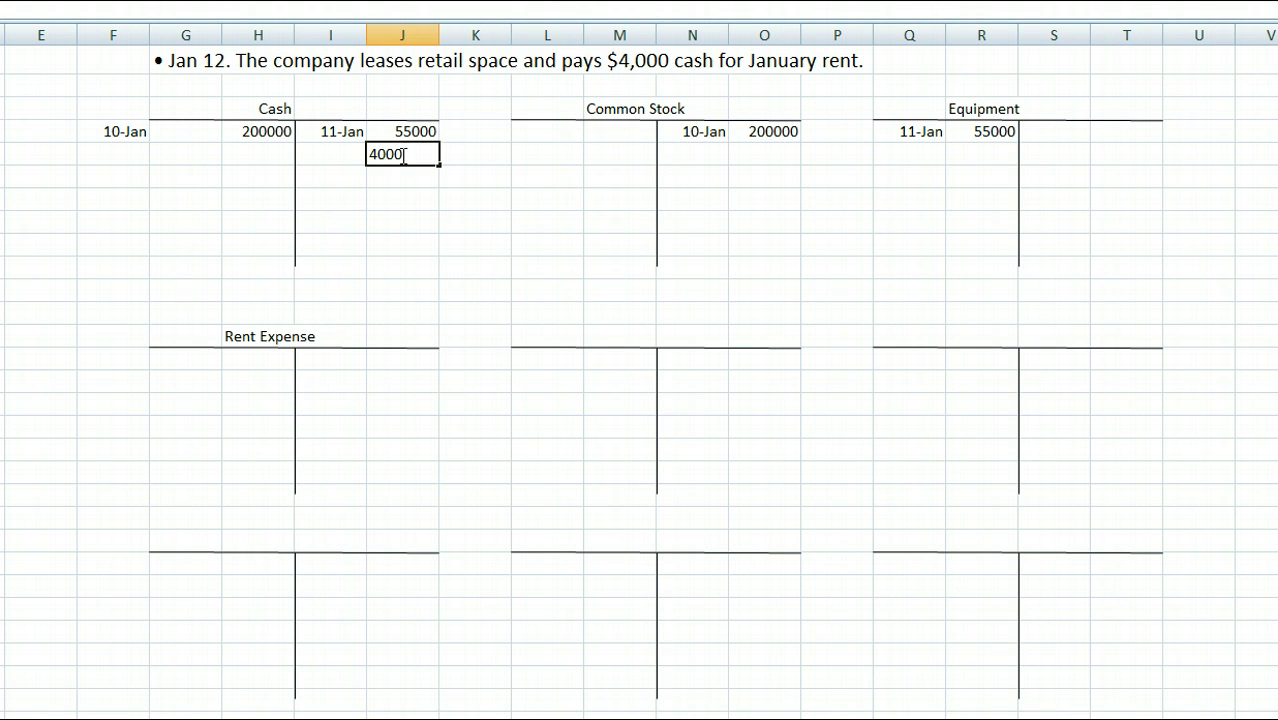
pyautogui.click(337, 152)
pyautogui.write('1/12')
pyautogui.click(412, 284)
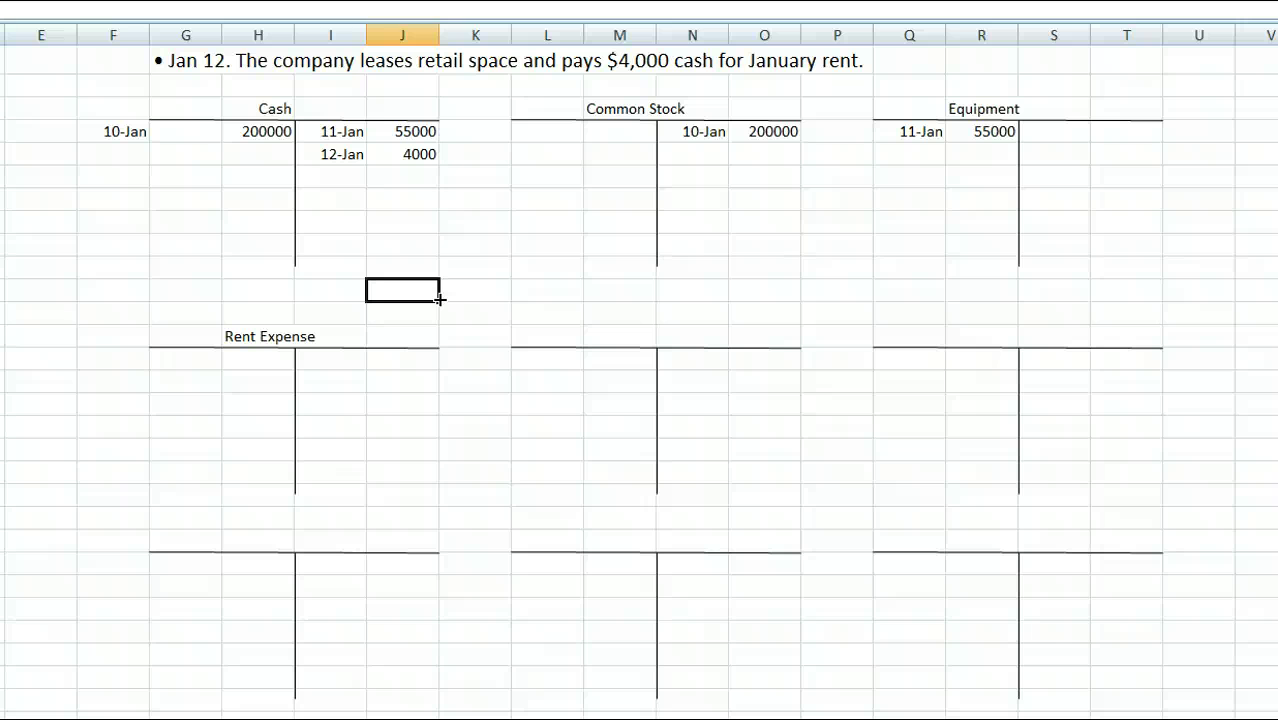
# Post a 4000 debit to the Rent Expense T-account, dated 1/12
pyautogui.click(257, 359)
pyautogui.write('4000')
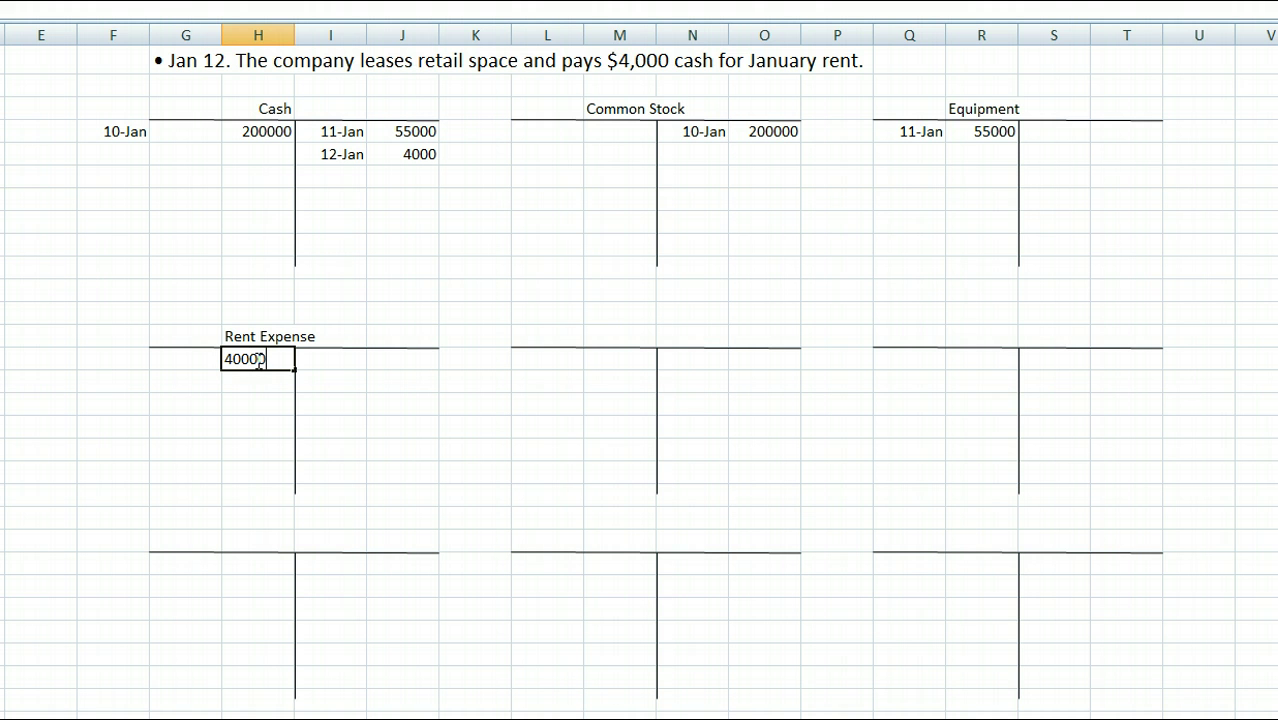
pyautogui.click(635, 289)
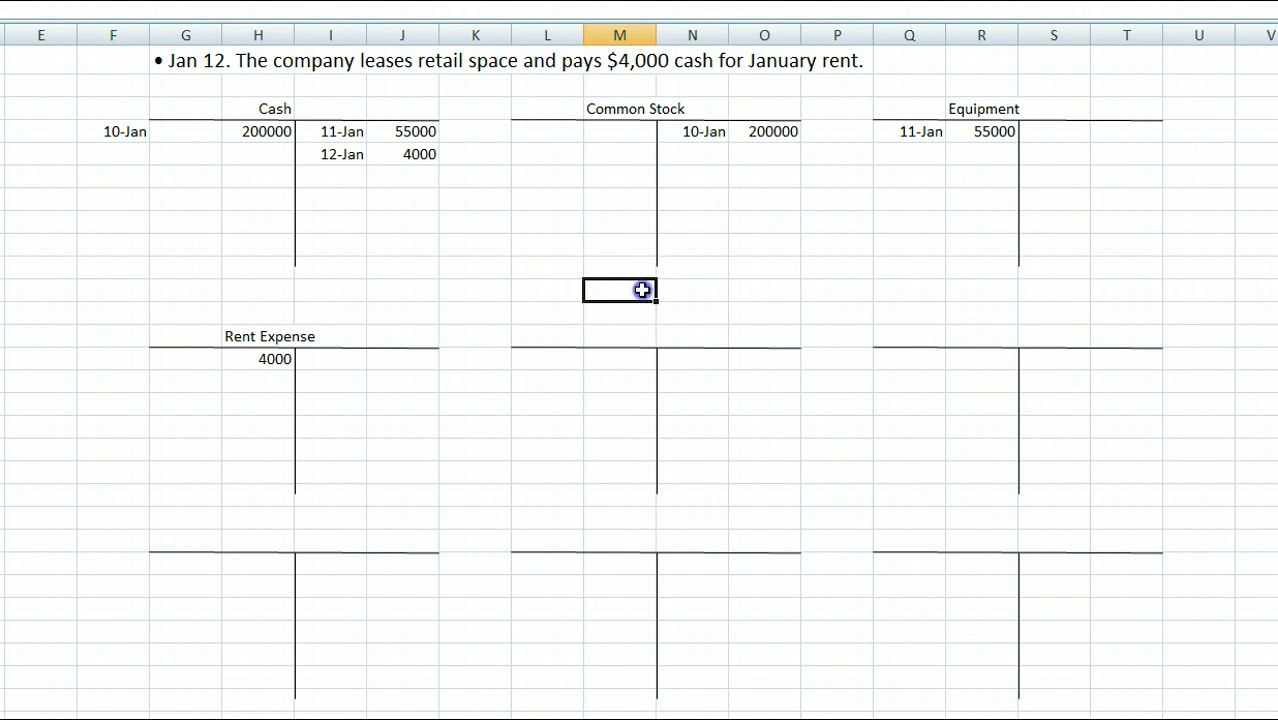
pyautogui.click(154, 366)
pyautogui.write('1')
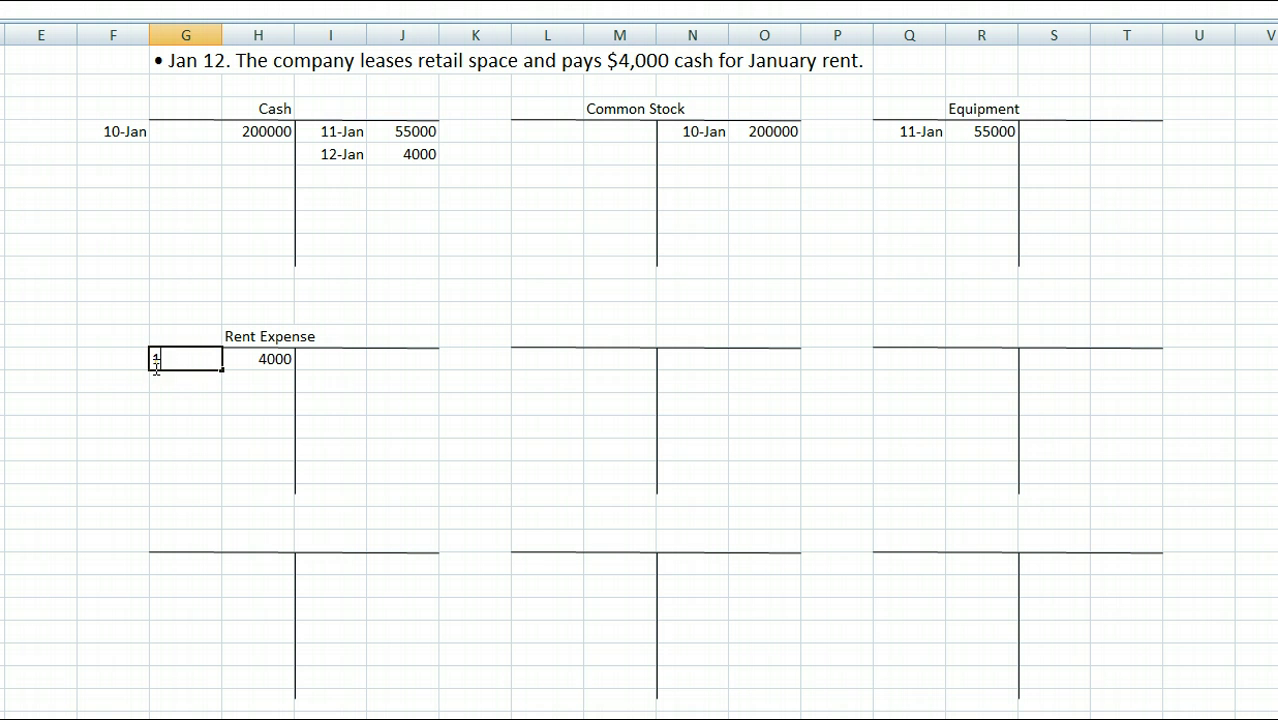
pyautogui.write('/12')
pyautogui.press('Return')
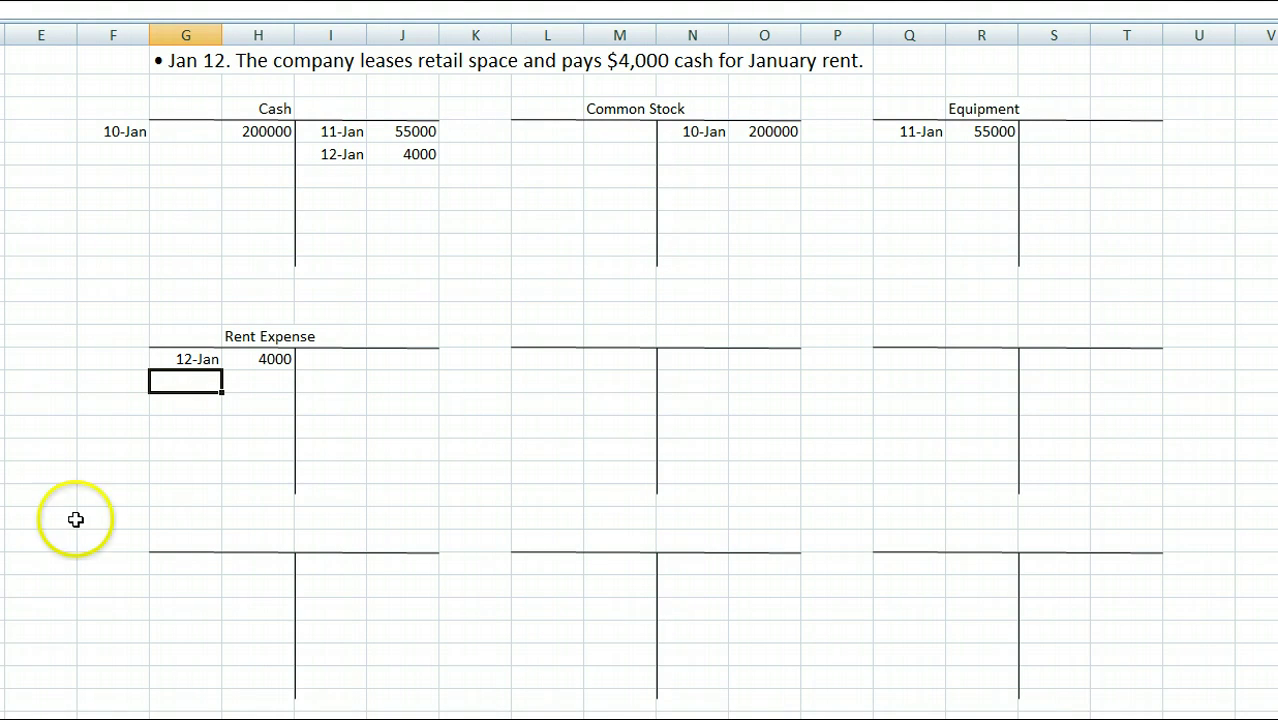
# Consult the Jan 13 transaction in the Chapter 2 Example document and post a 5000 debit to Supplies, dated 1/13 in column K
pyautogui.hotkey('alt', 'Tab')
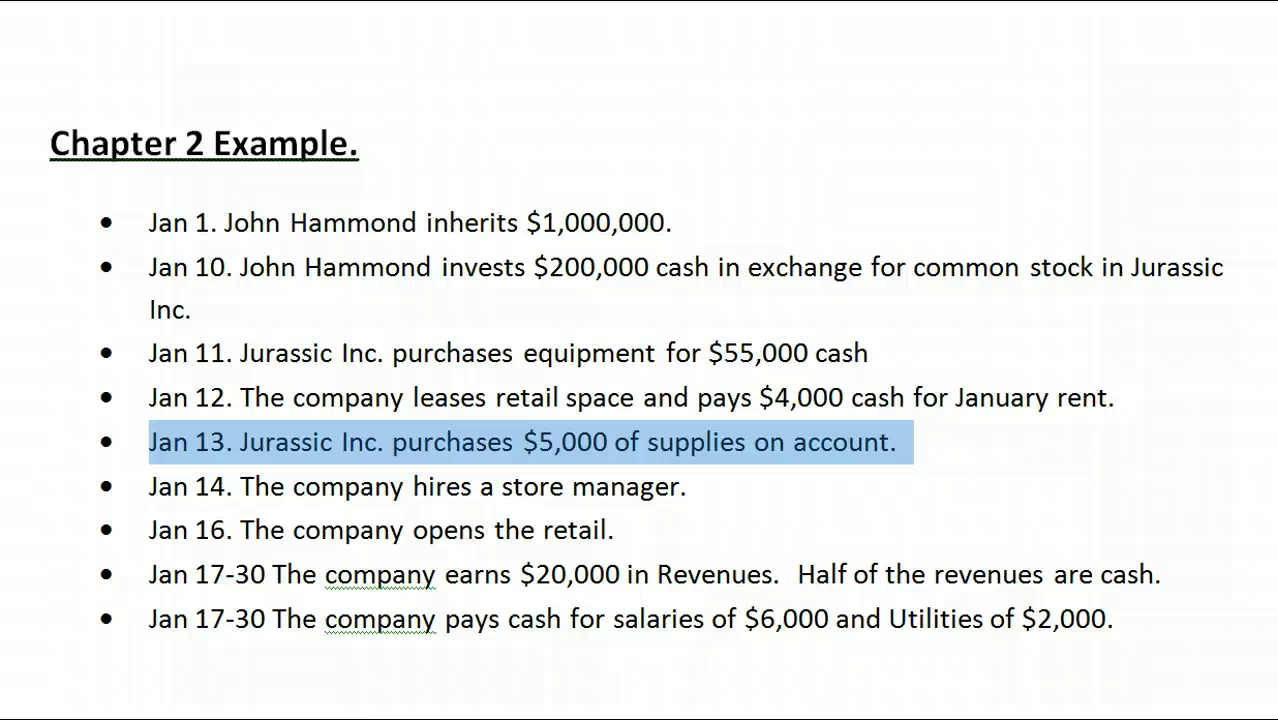
pyautogui.hotkey('alt', 'Tab')
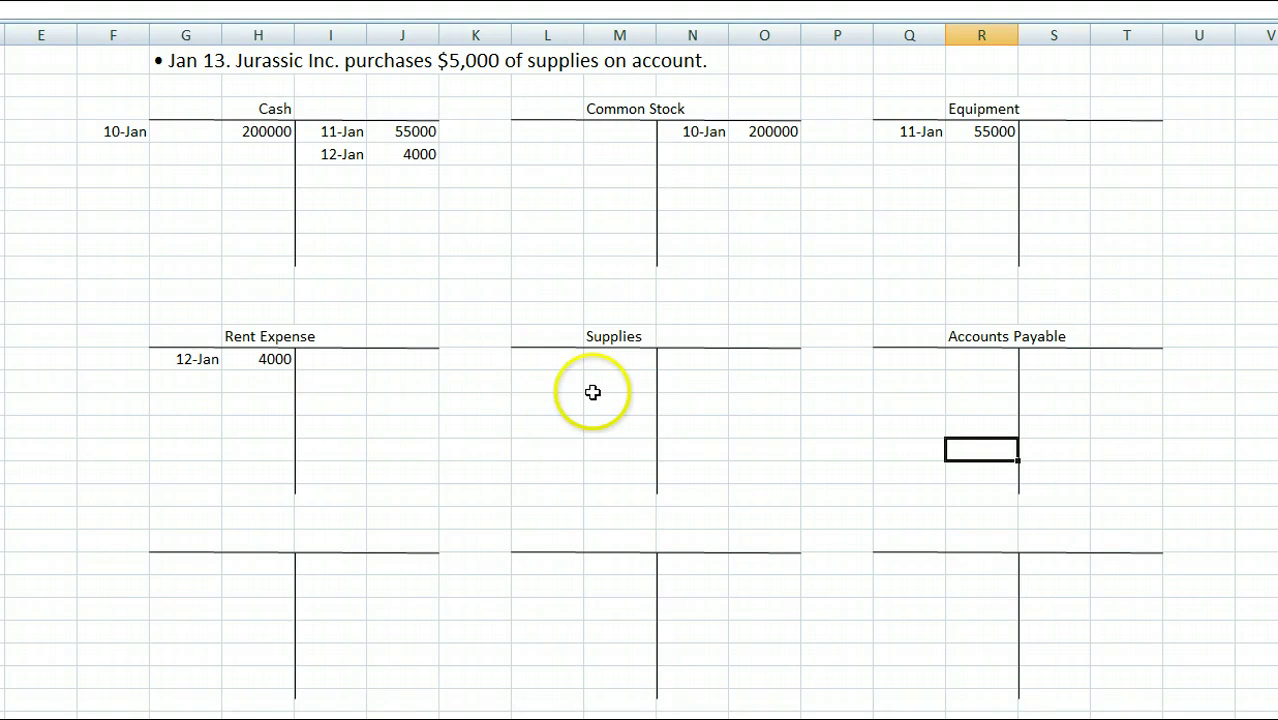
pyautogui.click(614, 366)
pyautogui.write('5000')
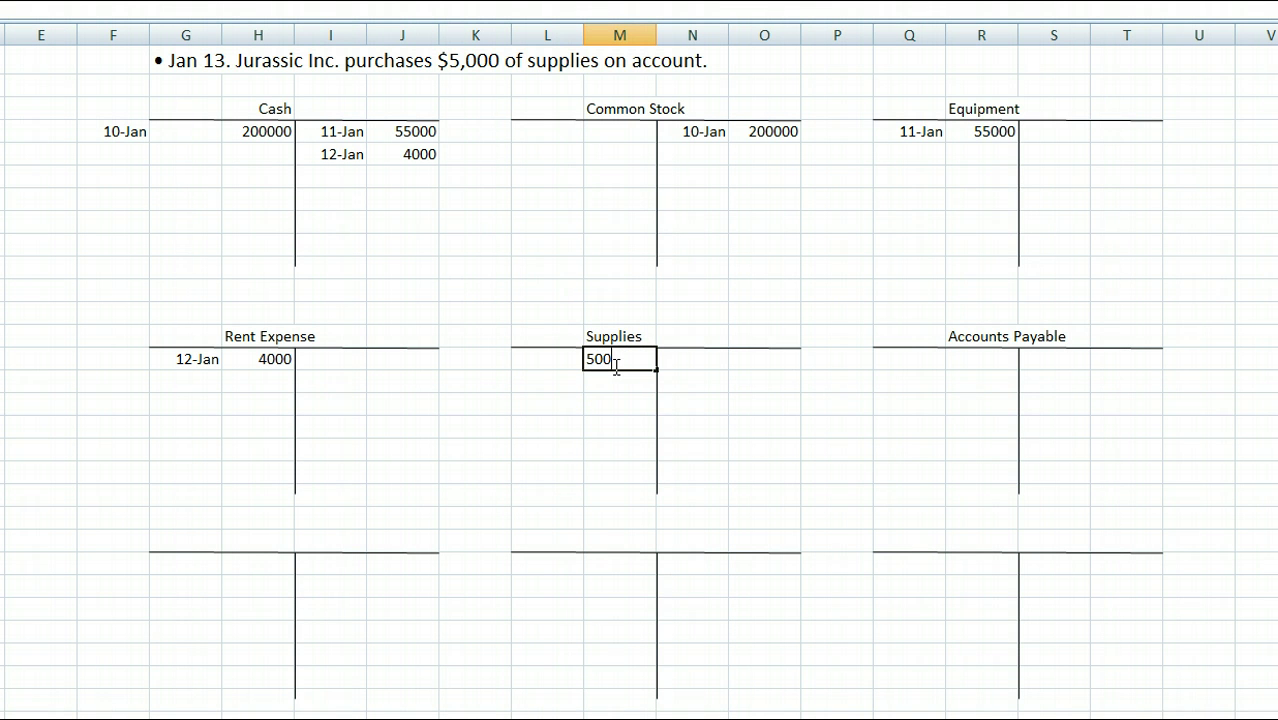
pyautogui.click(510, 357)
pyautogui.write('1/13')
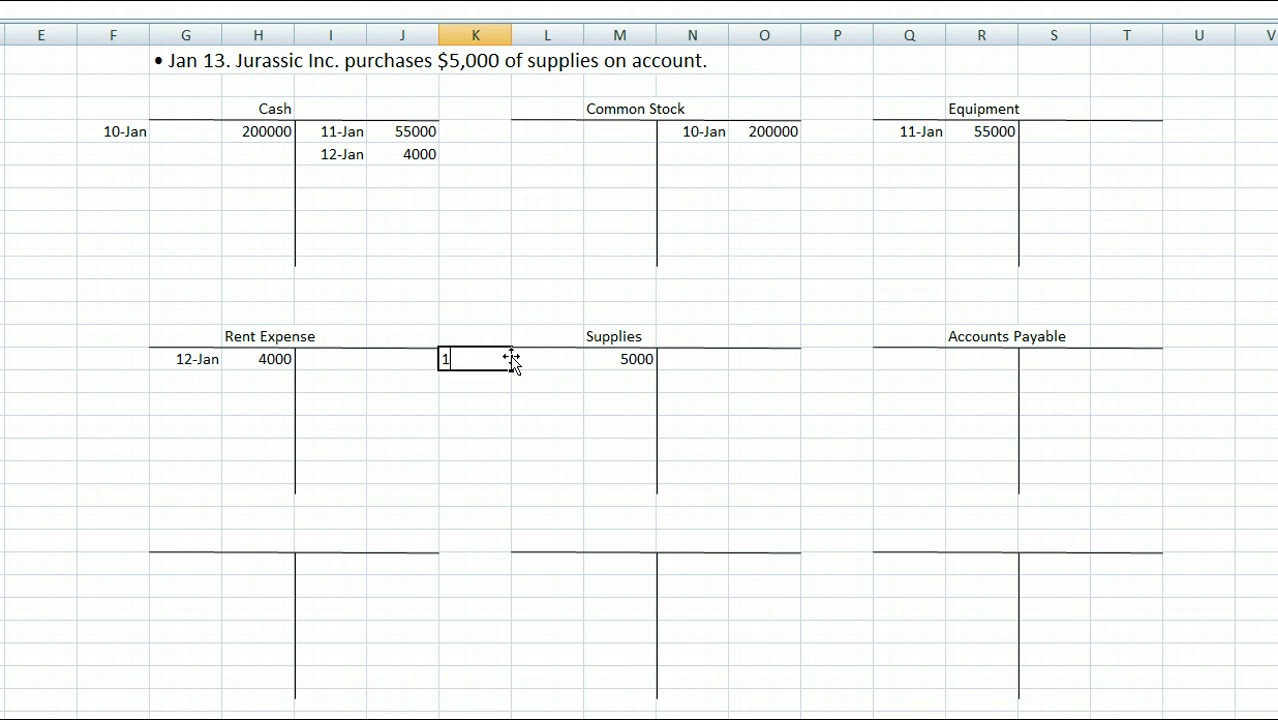
pyautogui.click(520, 369)
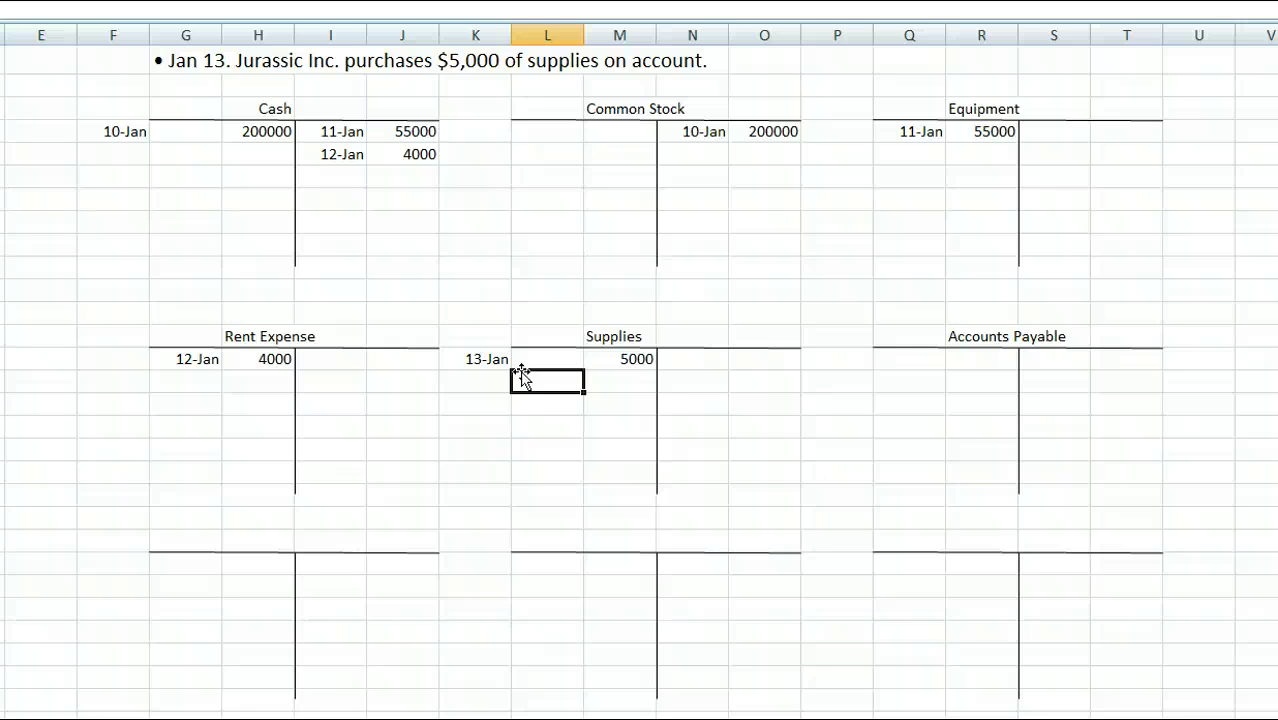
# Post a 5000 credit to the Accounts Payable T-account, dated 1/13
pyautogui.click(1110, 357)
pyautogui.write('5000')
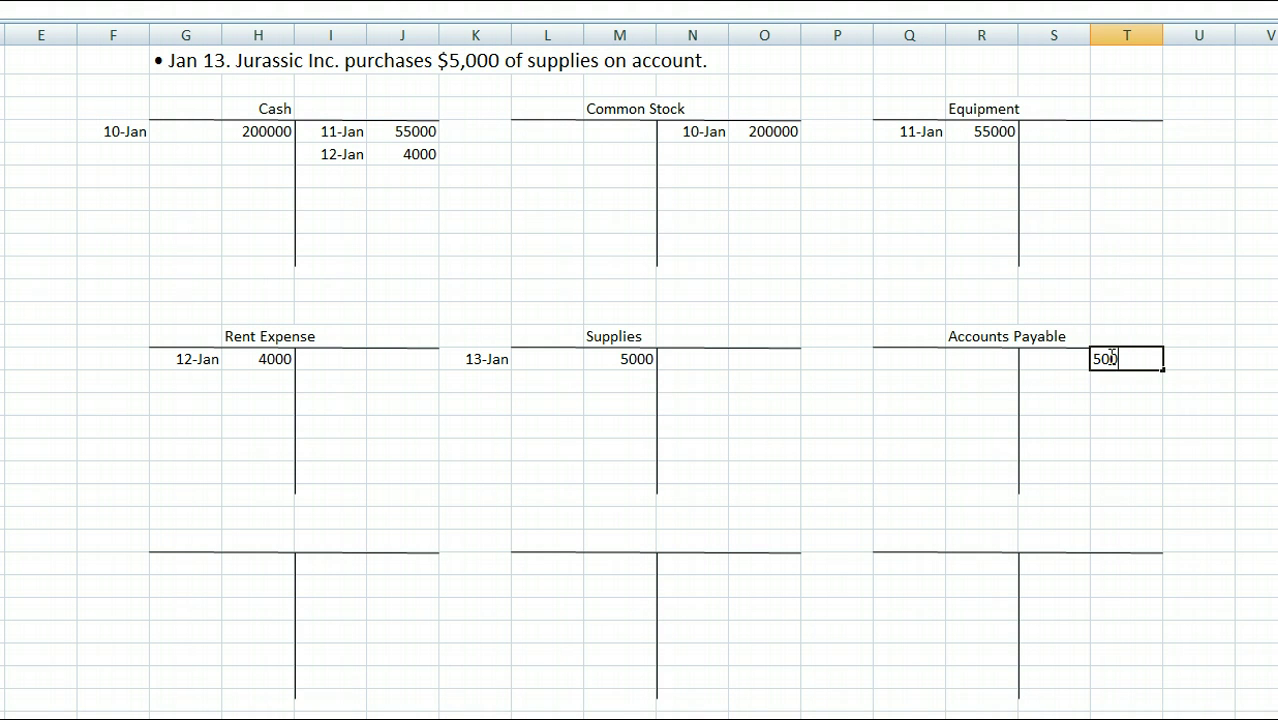
pyautogui.click(1050, 366)
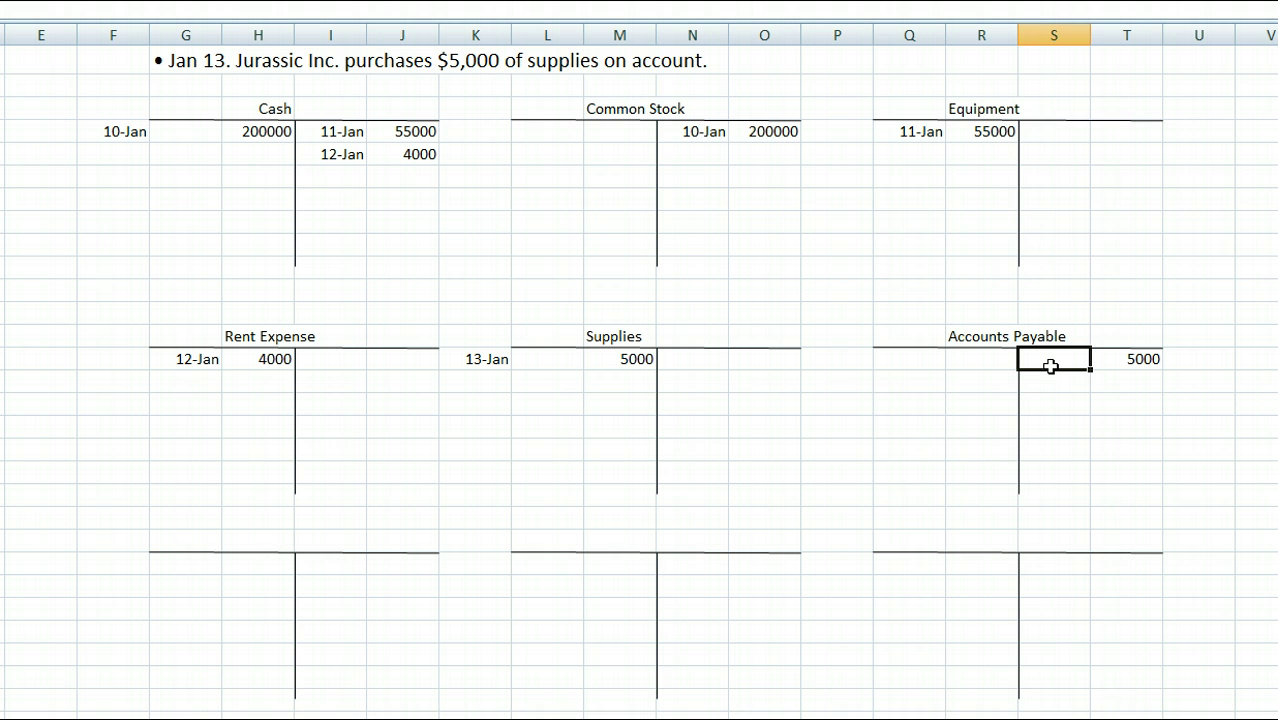
pyautogui.write('1/13')
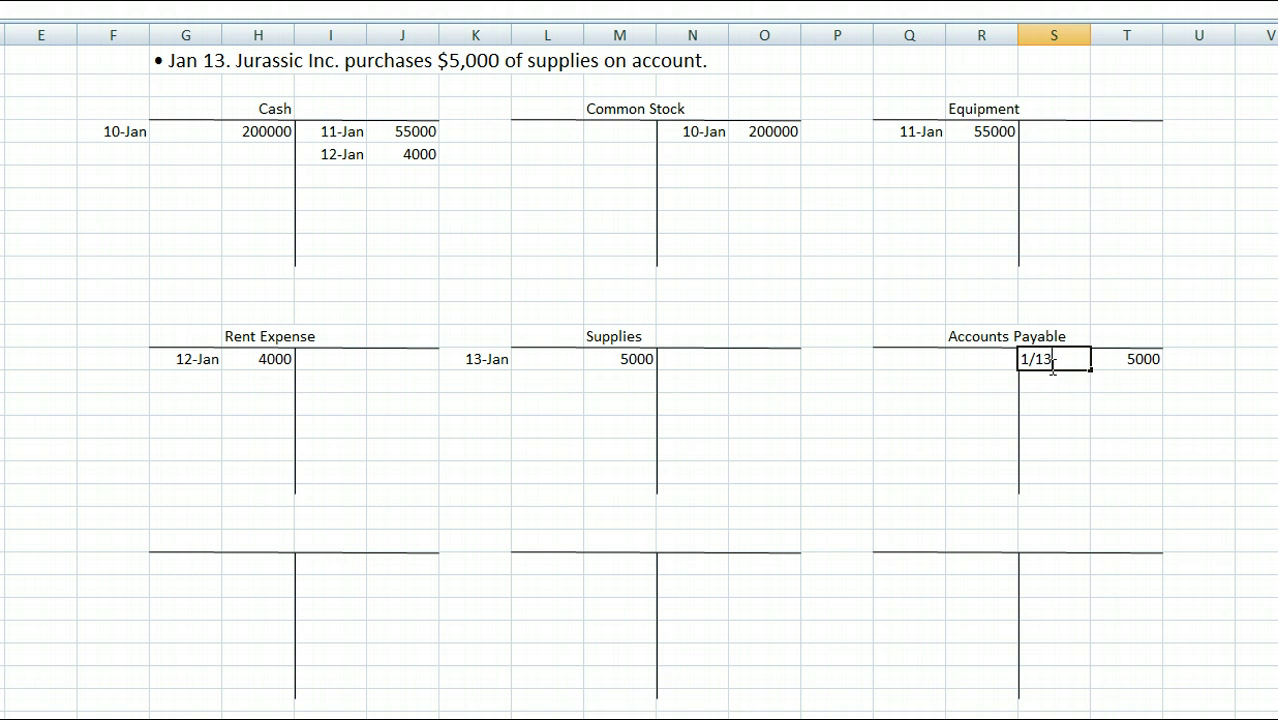
# Commit the 1/13 date in Accounts Payable and post a 20000 credit to the Revenues T-account, dated 1/30
pyautogui.click(899, 391)
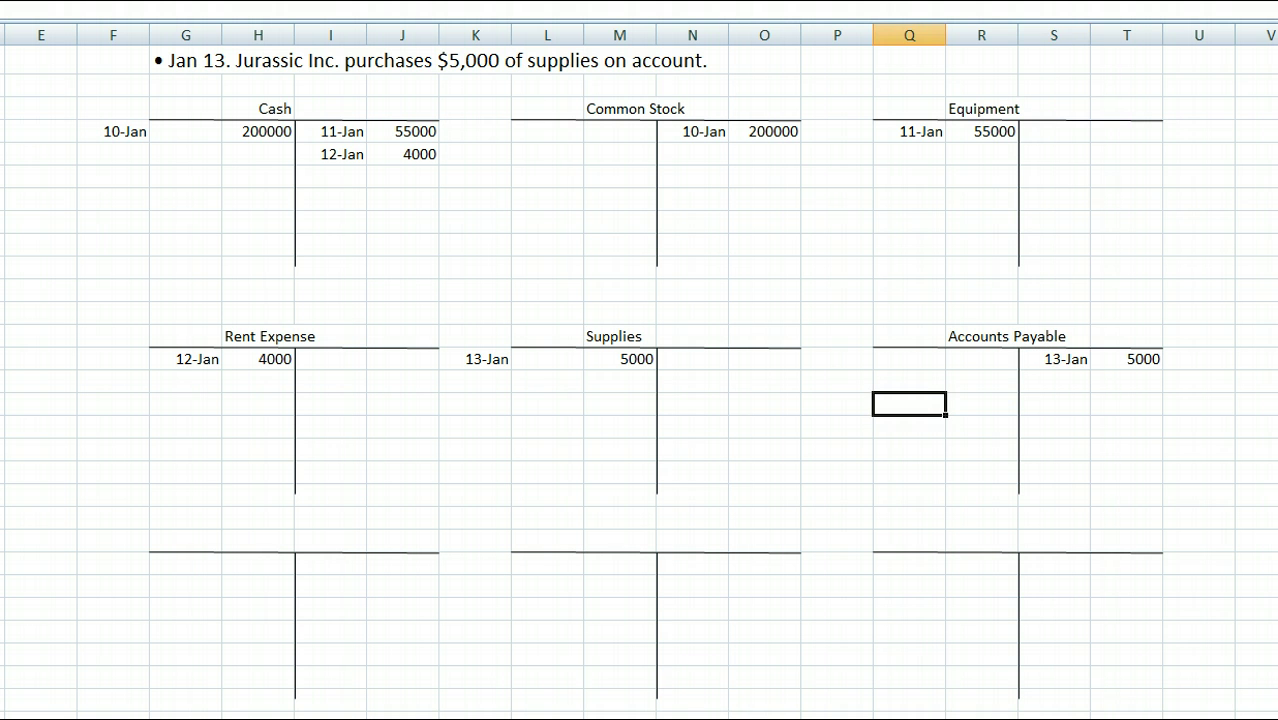
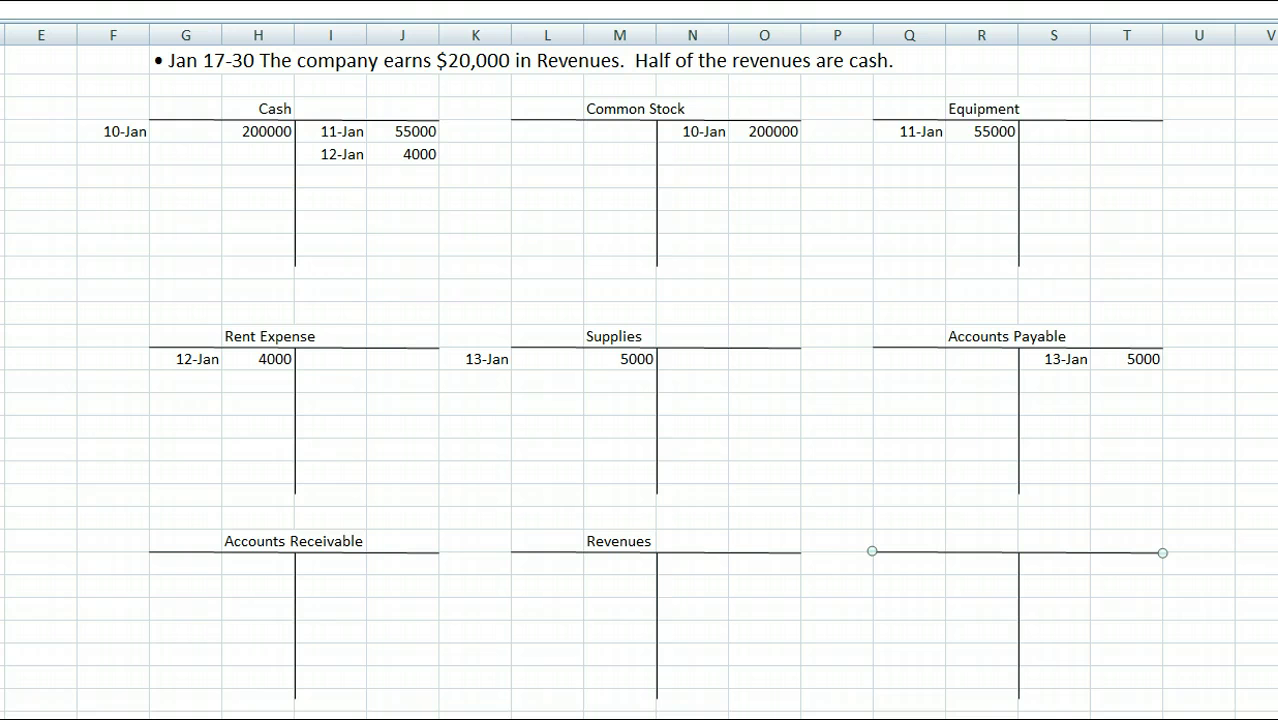
pyautogui.click(752, 565)
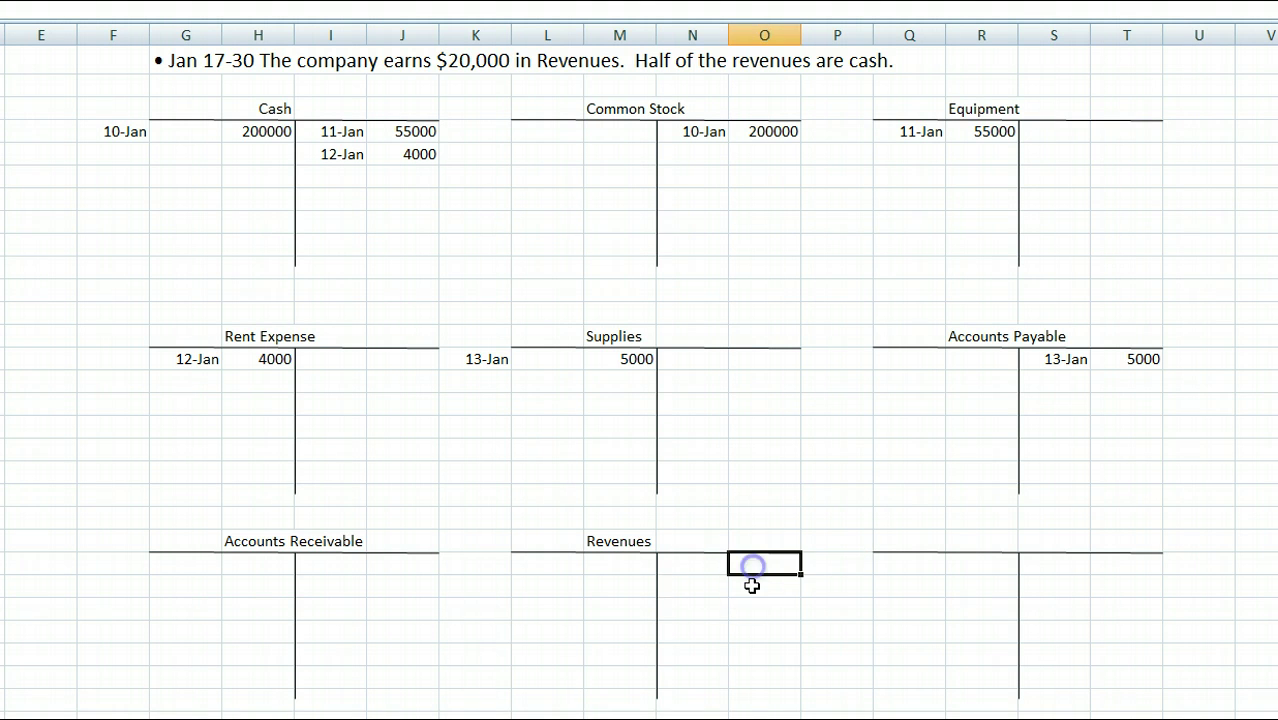
pyautogui.write('2000')
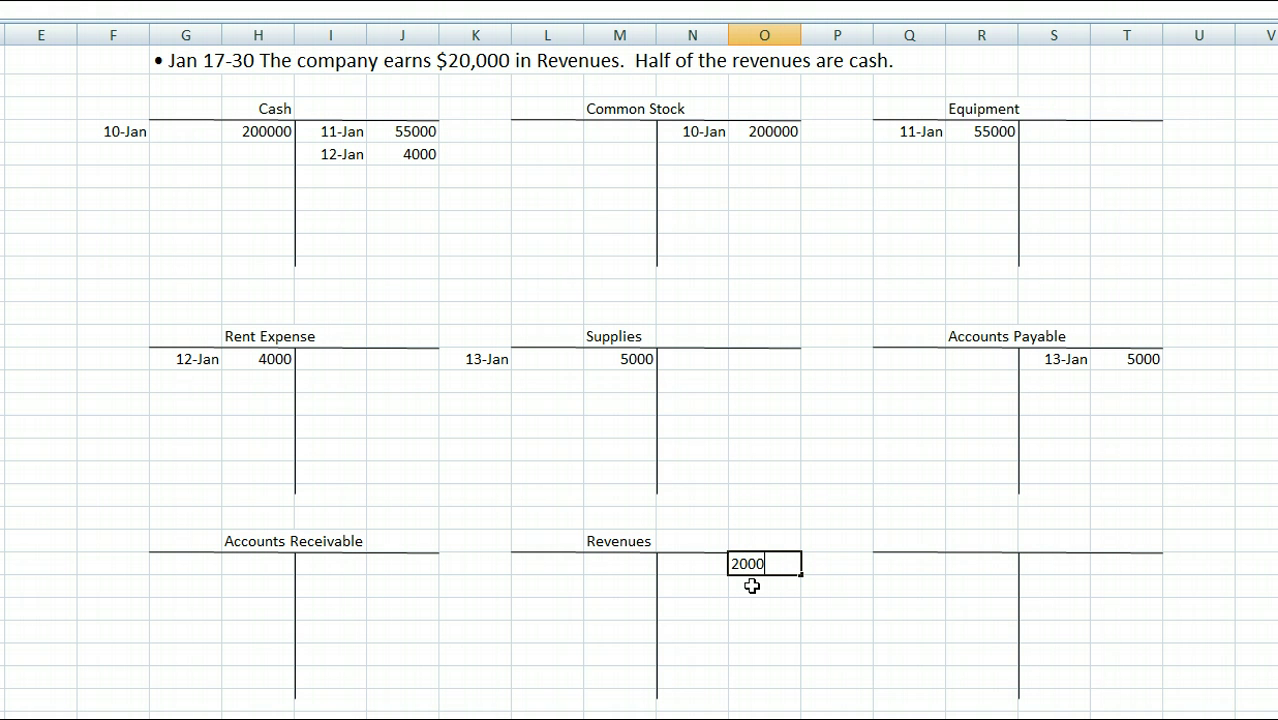
pyautogui.write('0')
pyautogui.click(684, 572)
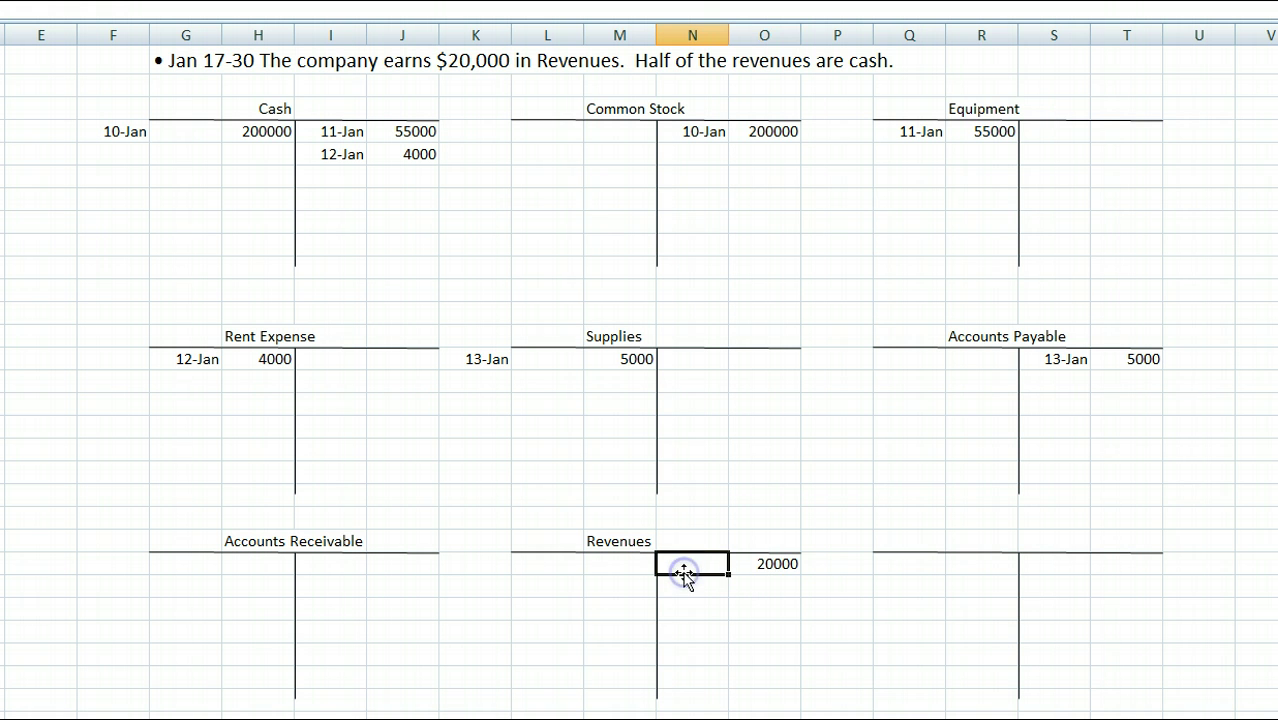
pyautogui.write('1/30')
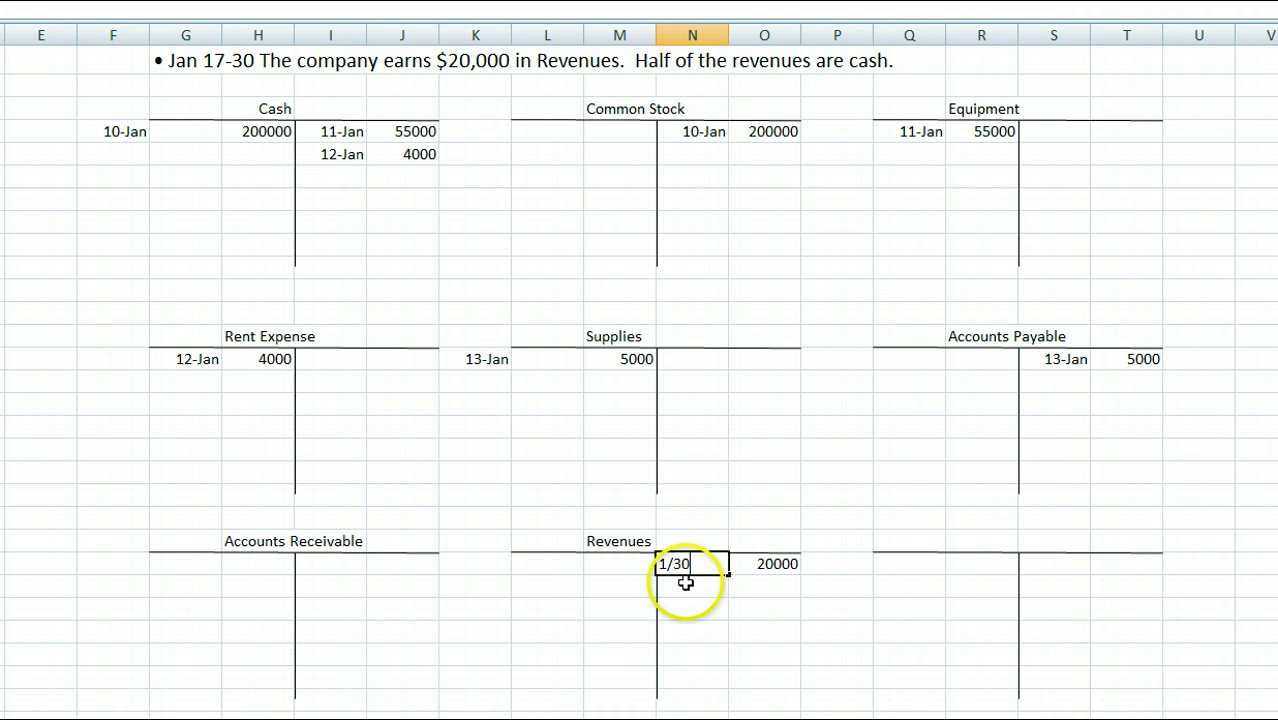
pyautogui.click(686, 583)
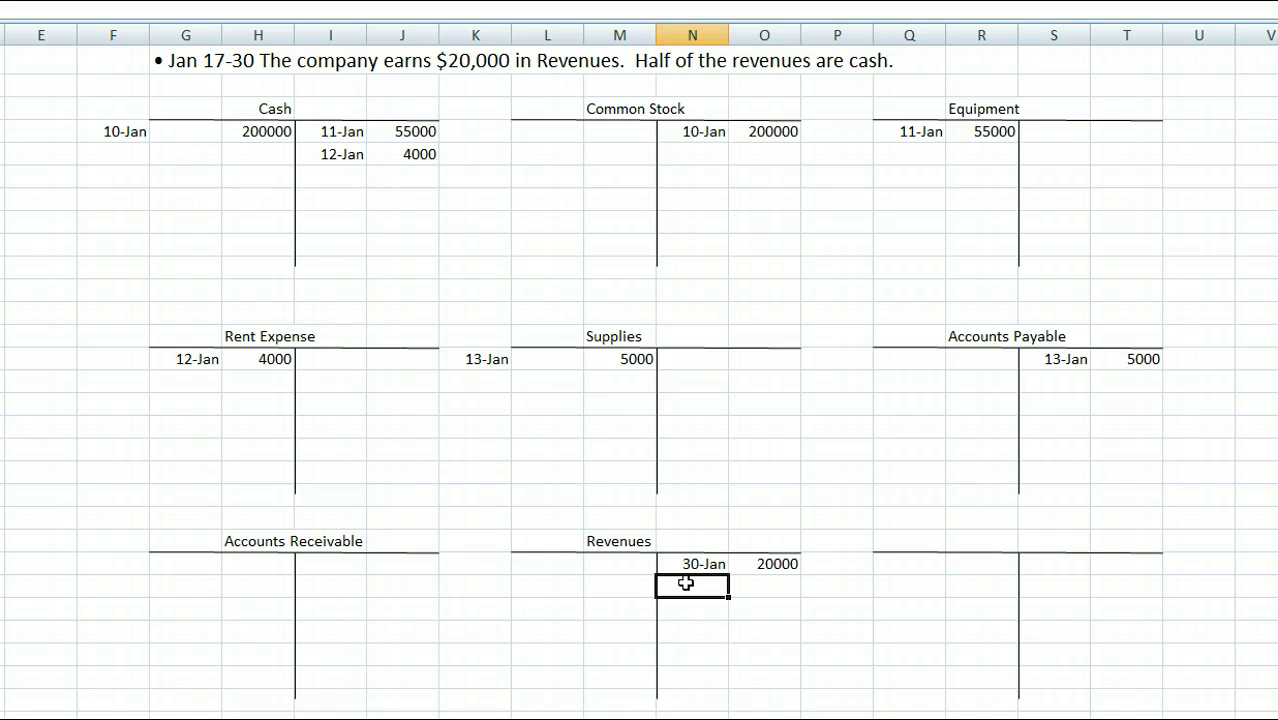
# Post the cash half of the revenues as a 10000 debit on the second line of the Cash T-account, dated 1/30 in column F
pyautogui.click(255, 151)
pyautogui.write('10')
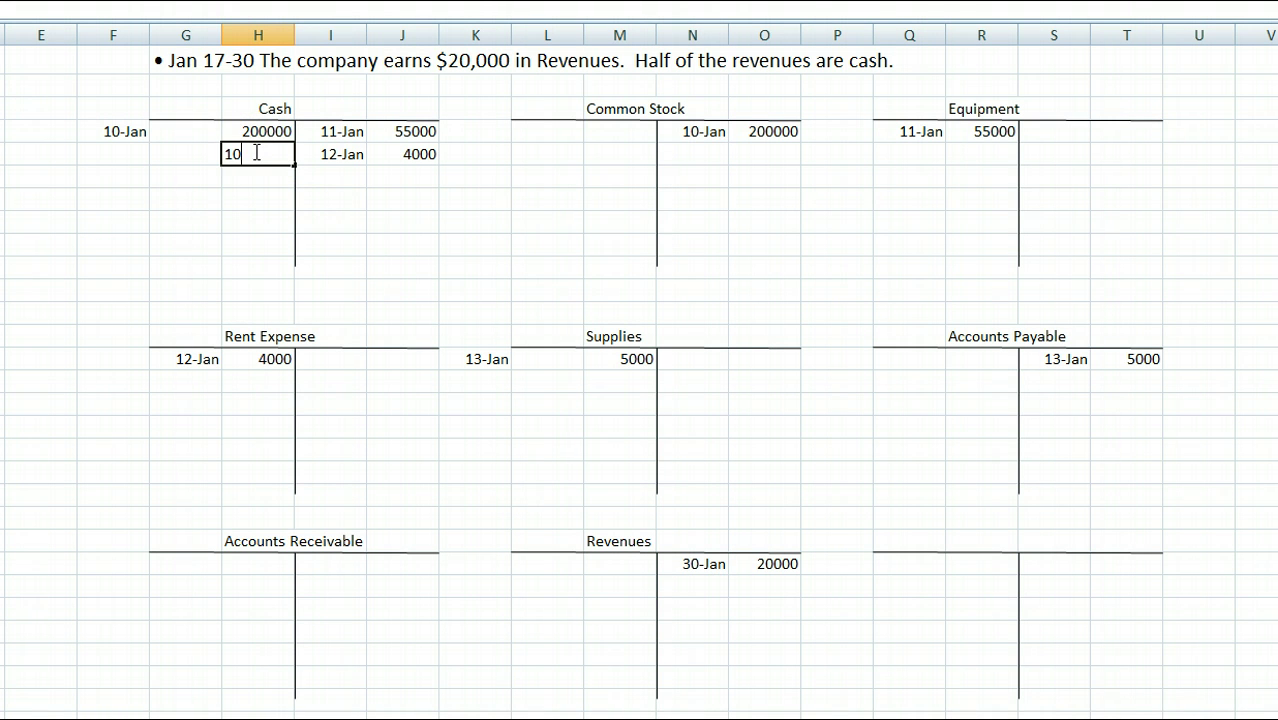
pyautogui.write('000')
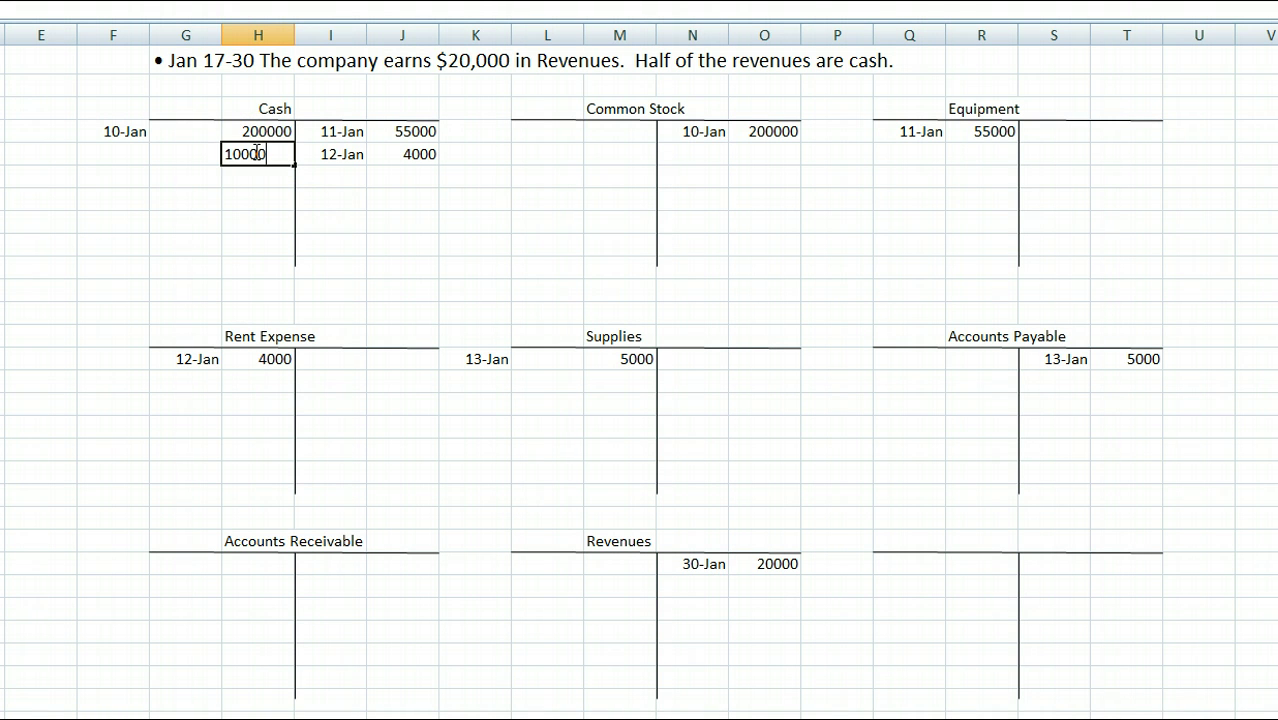
pyautogui.click(145, 158)
pyautogui.write('1/')
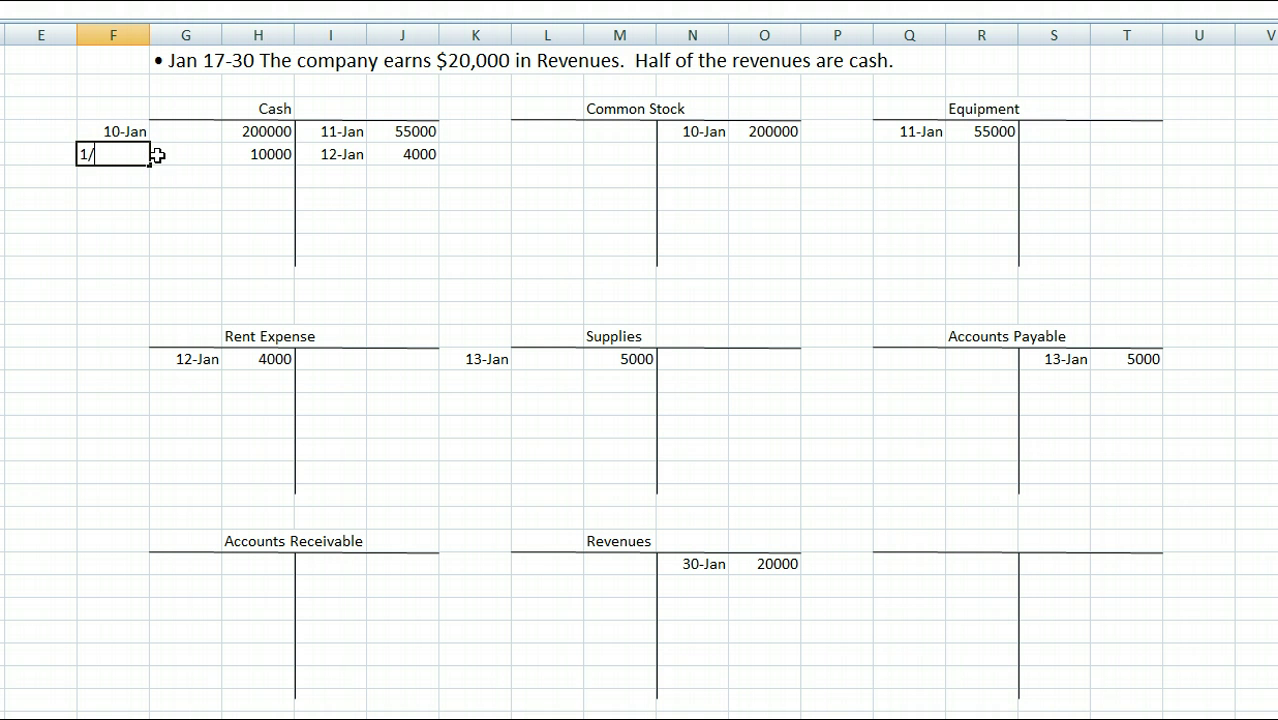
pyautogui.write('30')
pyautogui.click(104, 194)
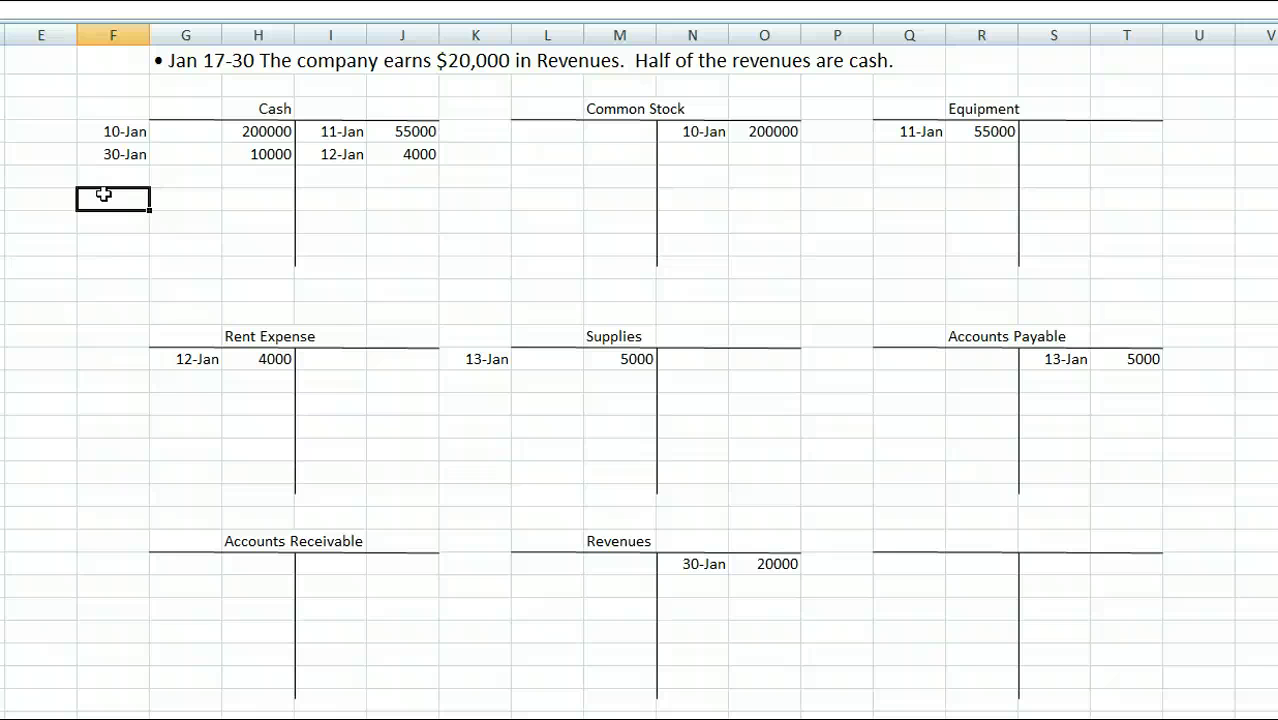
# Post the other half of the revenues as a 10000 debit to the Accounts Receivable T-account, dated 1/30
pyautogui.click(240, 566)
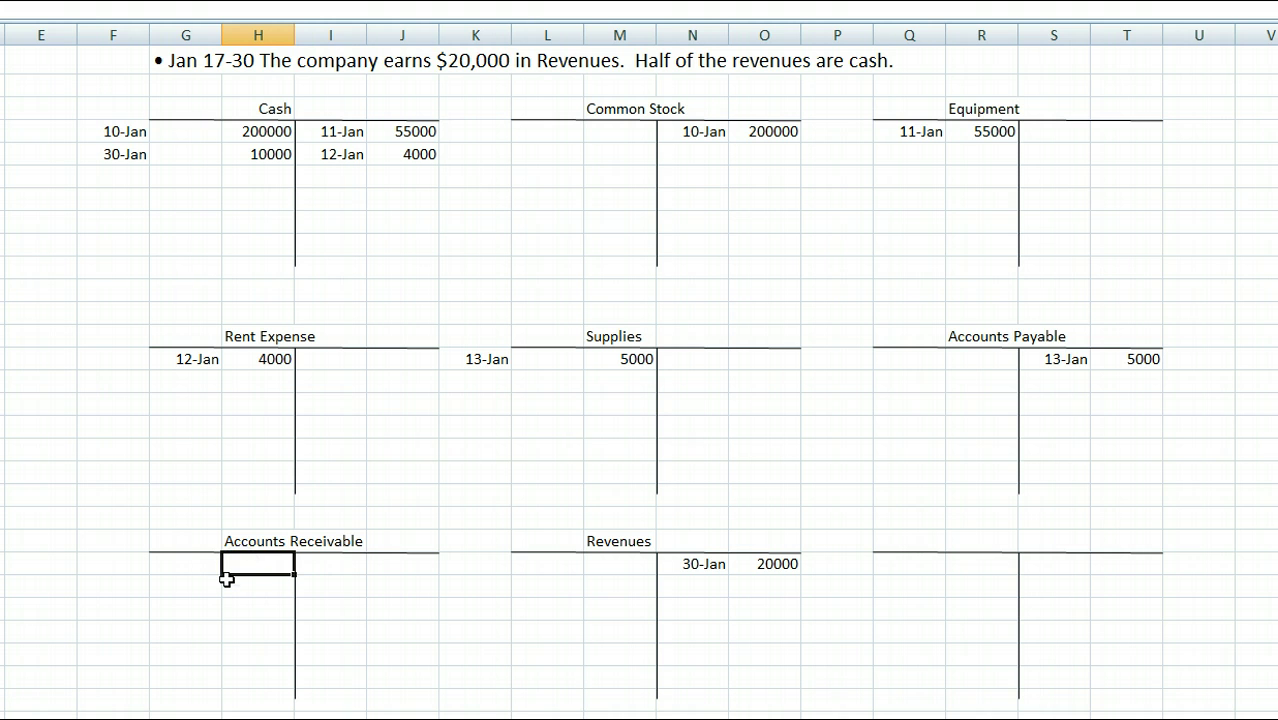
pyautogui.write('10000')
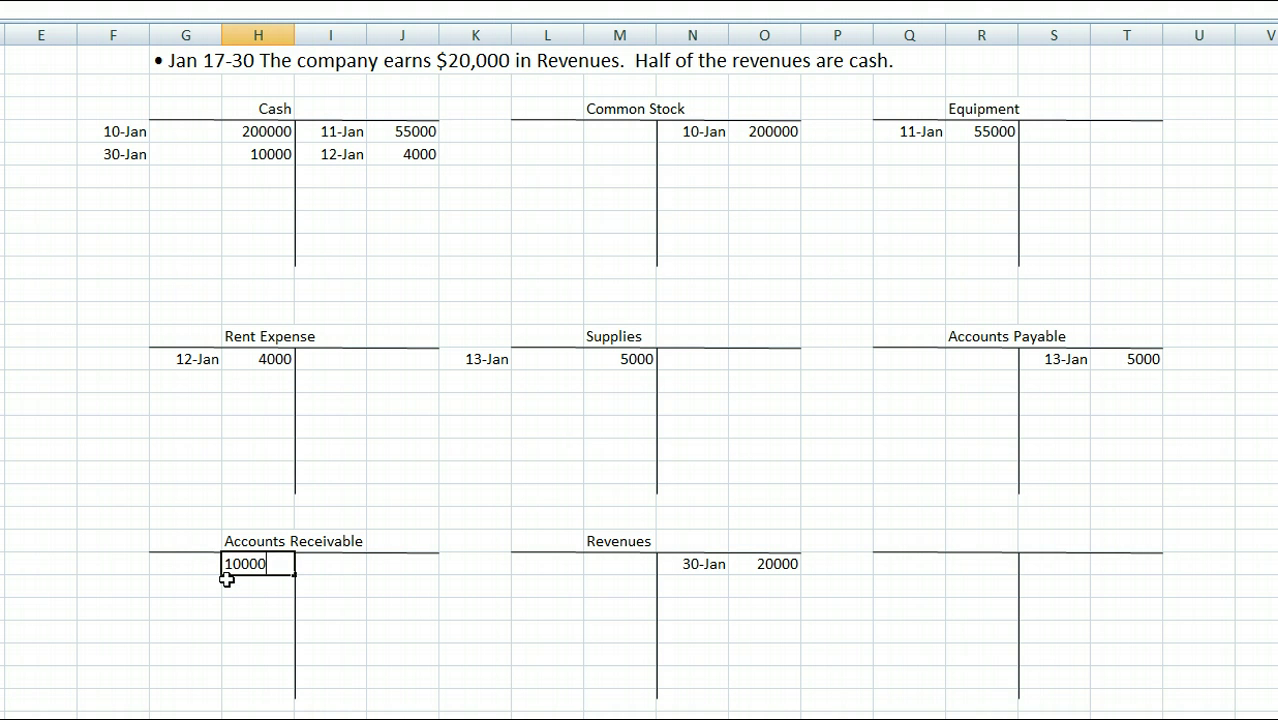
pyautogui.click(150, 566)
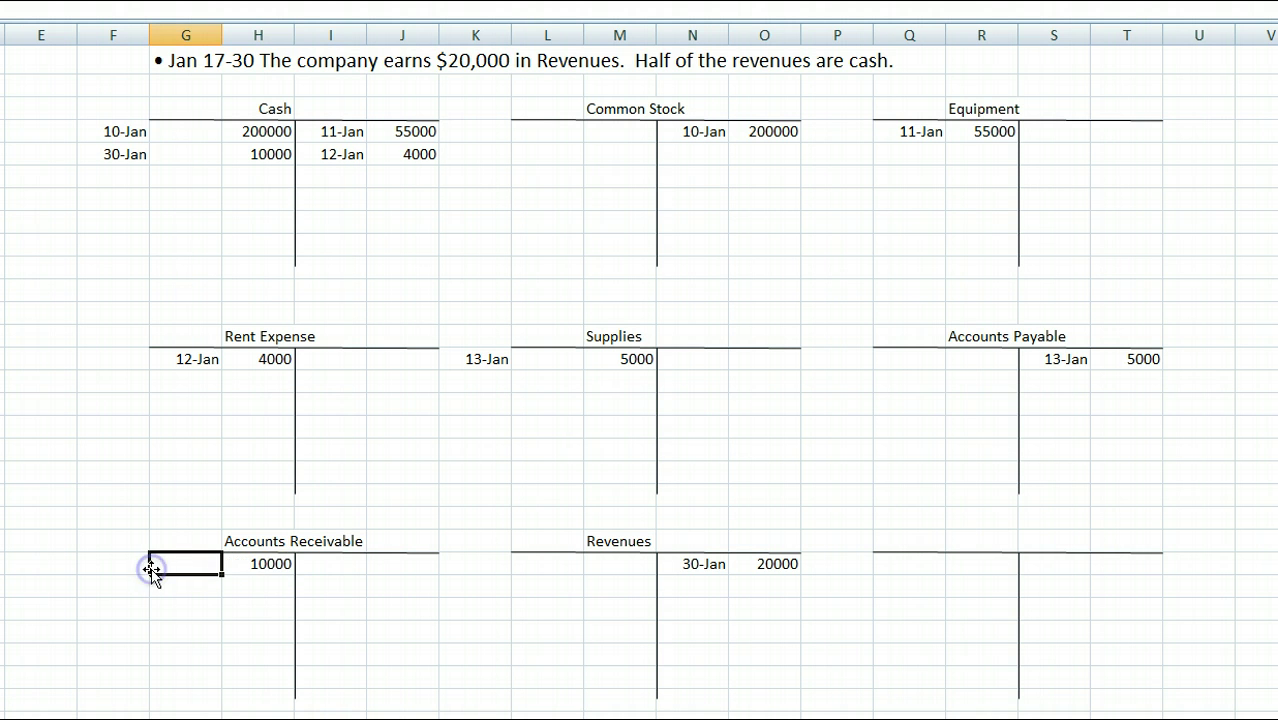
pyautogui.write('1/30')
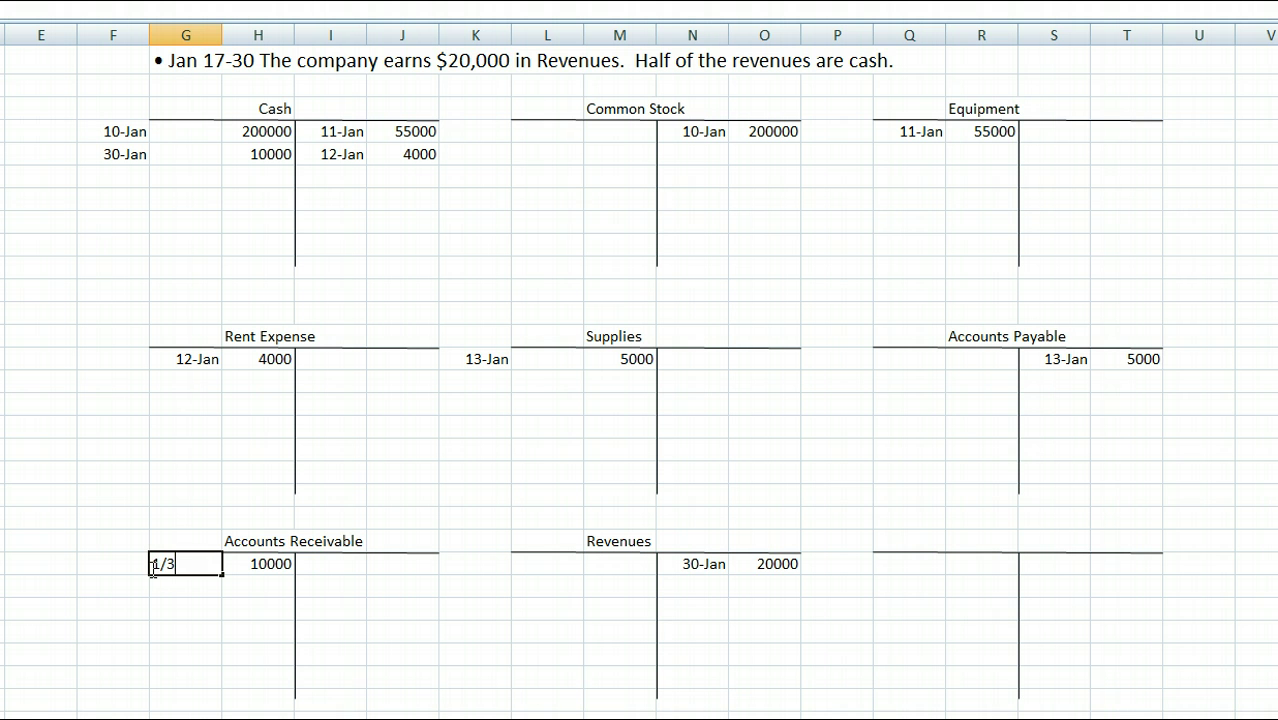
pyautogui.click(94, 678)
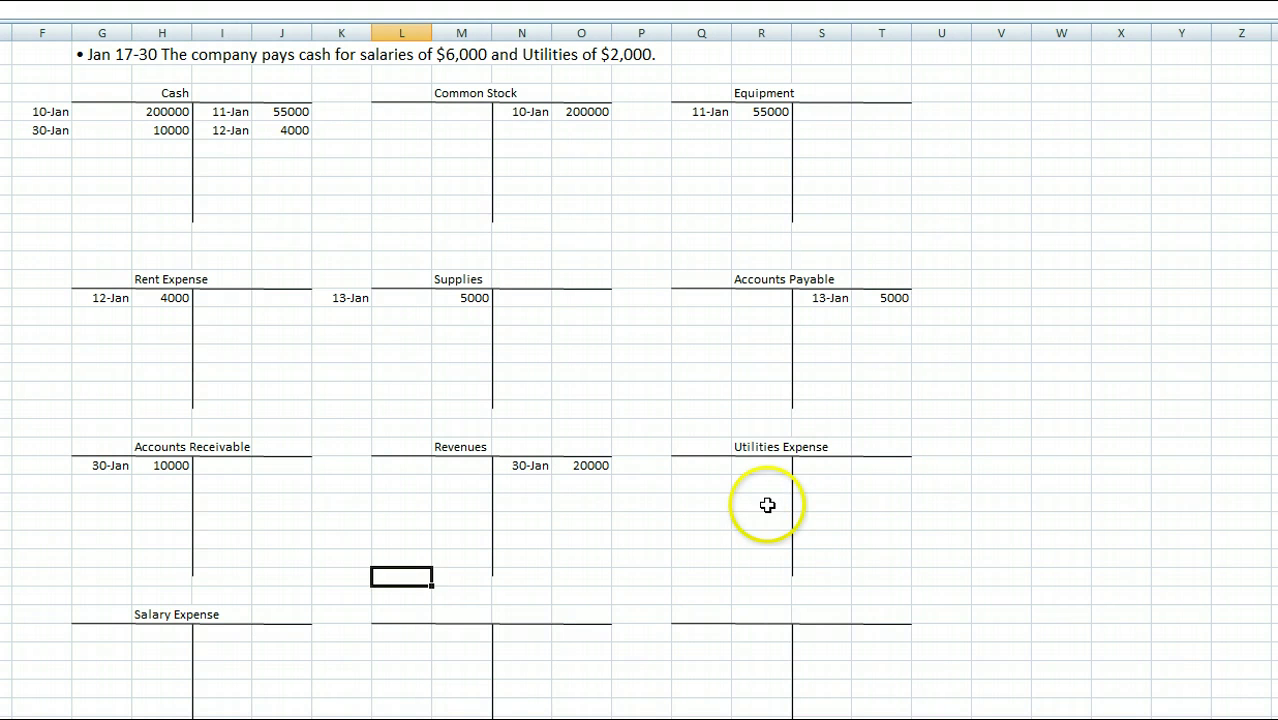
# Post a 2000 debit to the Utilities Expense T-account, dated 1/30
pyautogui.click(772, 465)
pyautogui.write('2000')
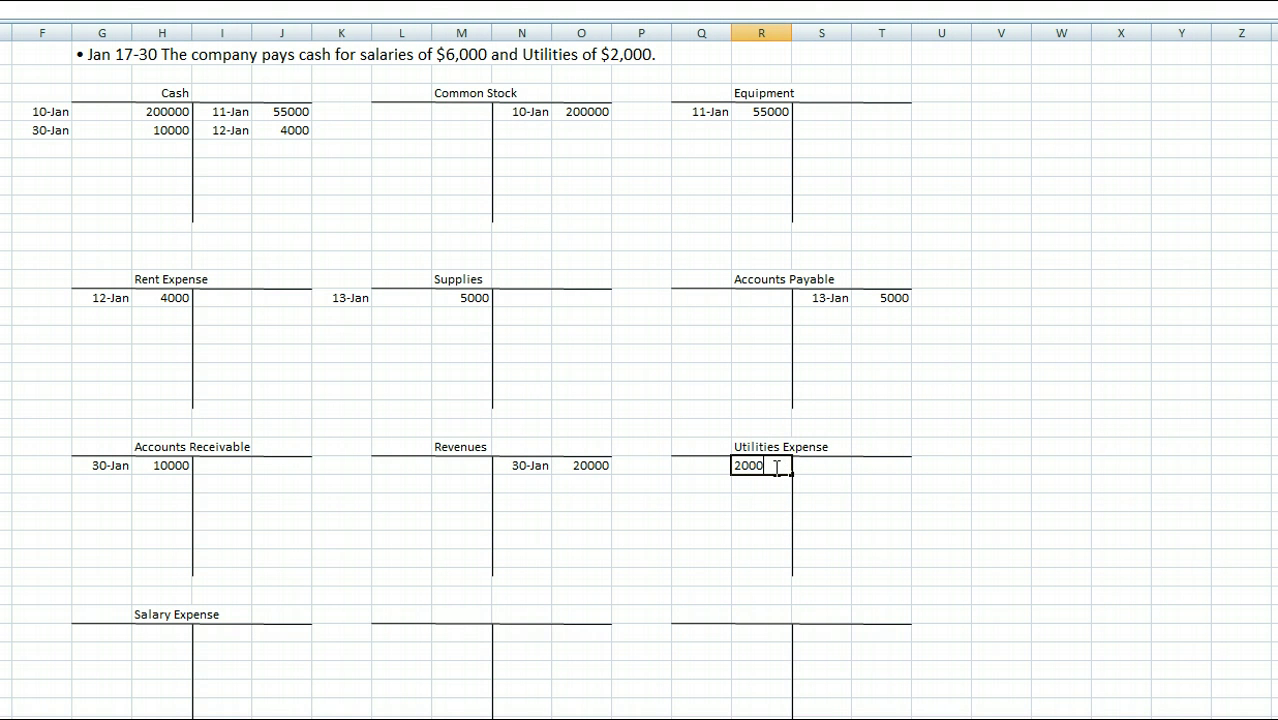
pyautogui.click(706, 467)
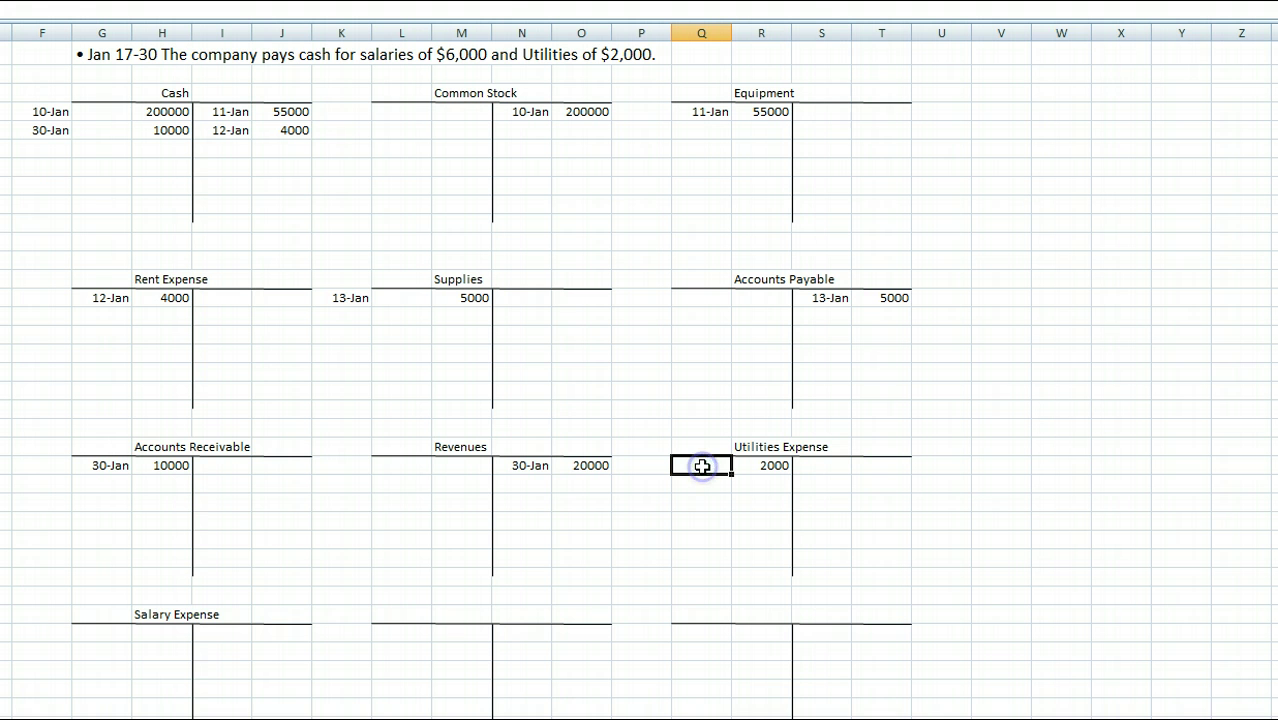
pyautogui.write('1/30')
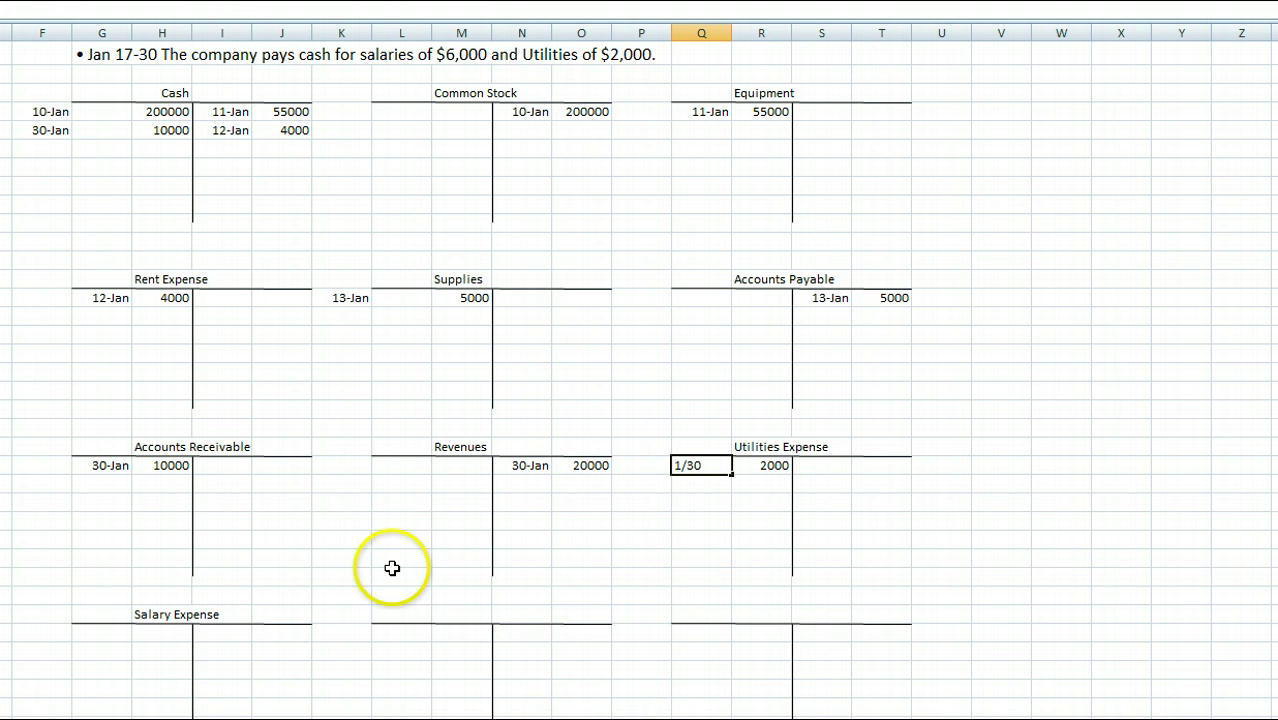
# Post a 6000 debit to the Salary Expense T-account, dated 1/30
pyautogui.click(167, 633)
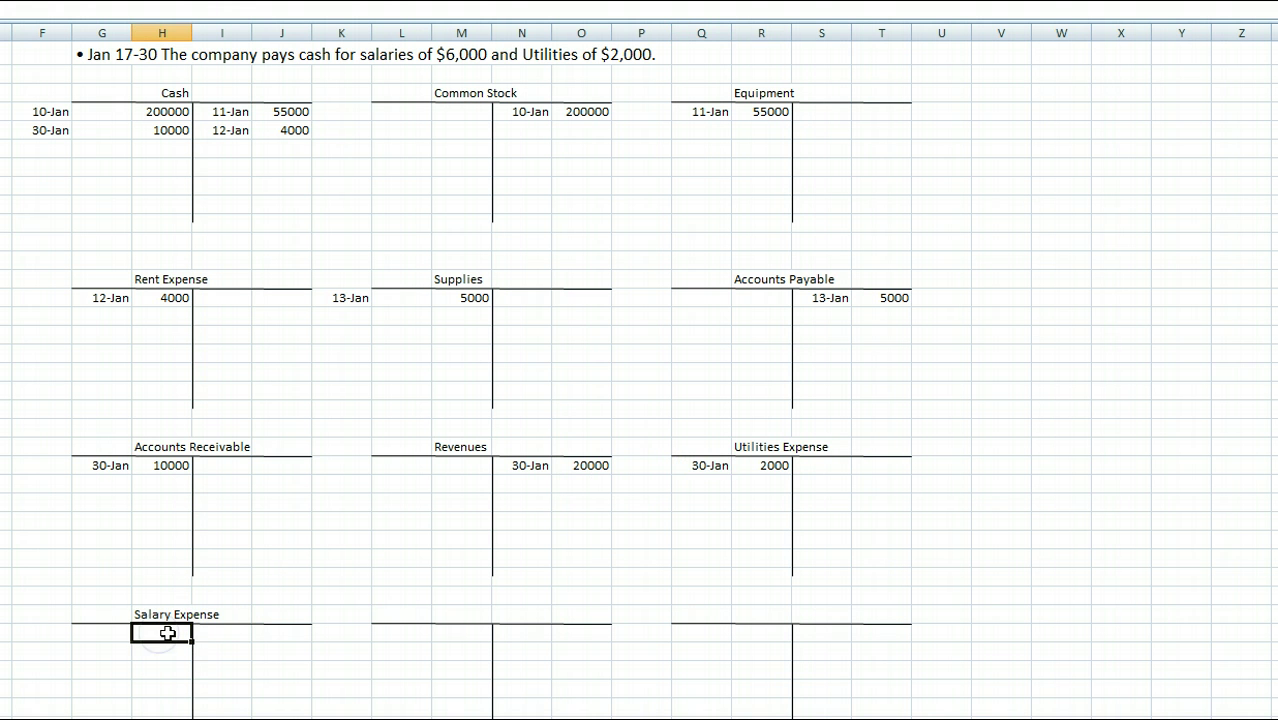
pyautogui.write('6000')
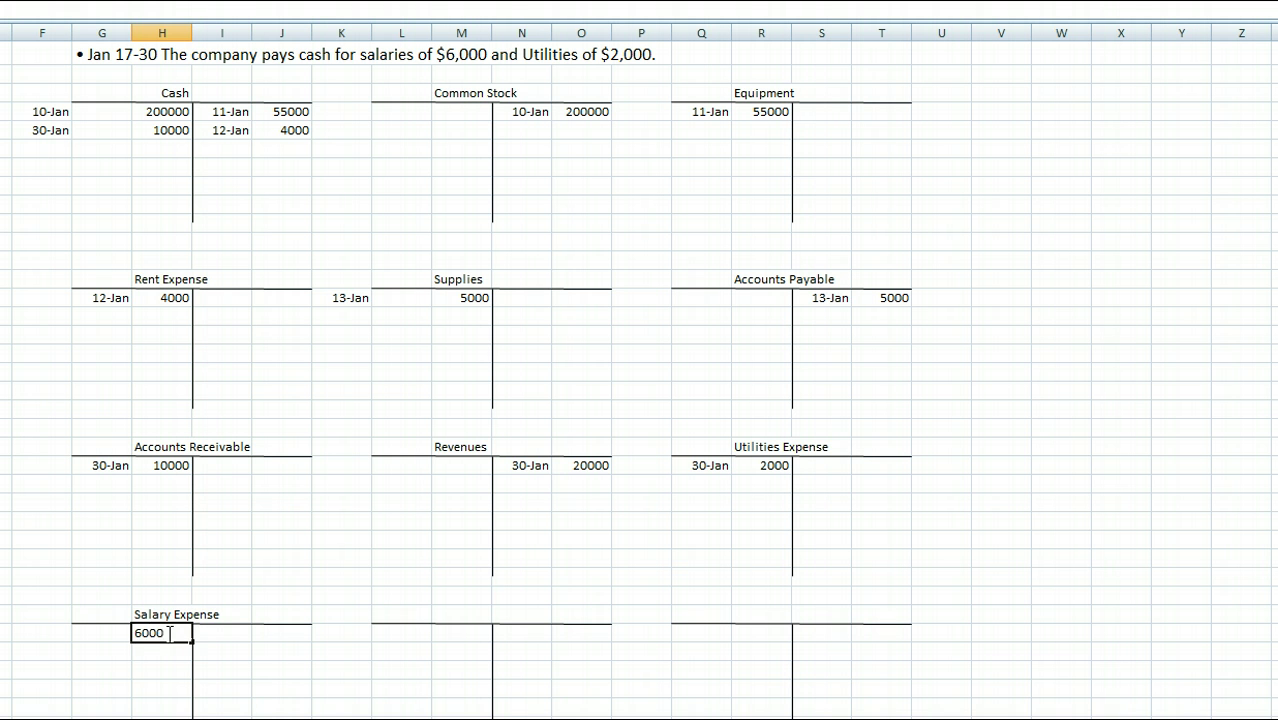
pyautogui.click(94, 635)
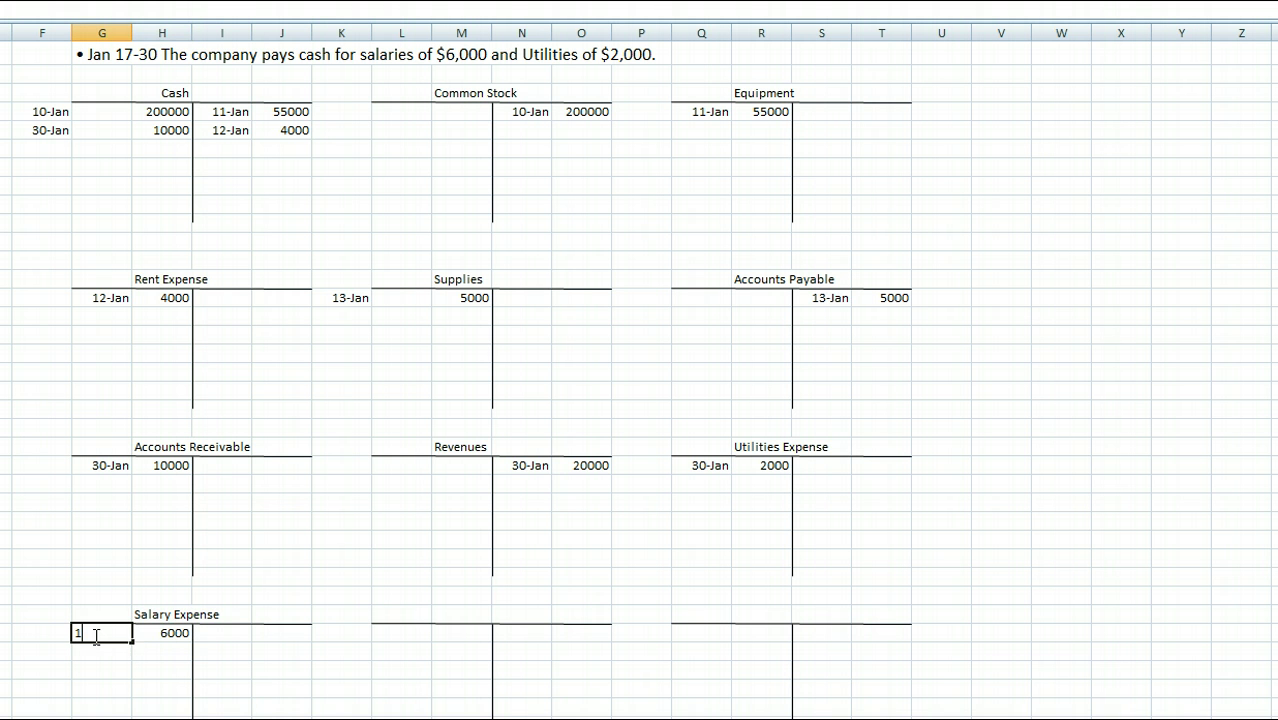
pyautogui.write('1/30')
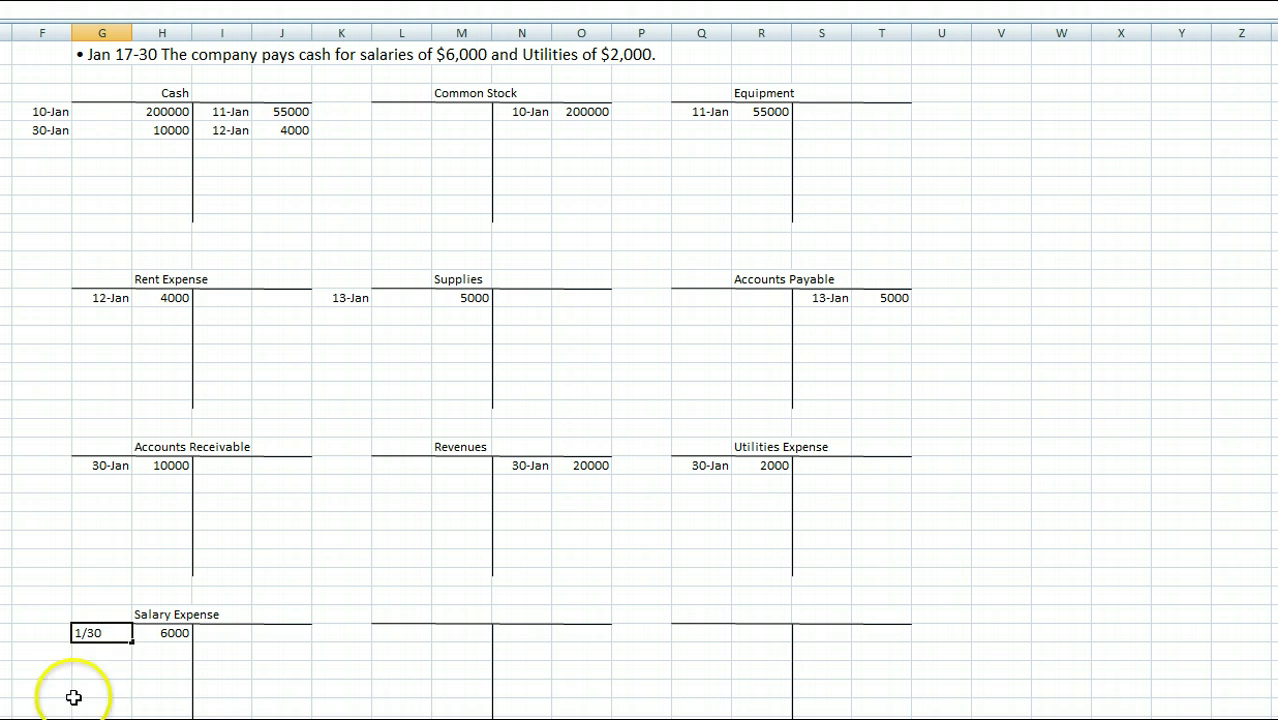
pyautogui.click(85, 689)
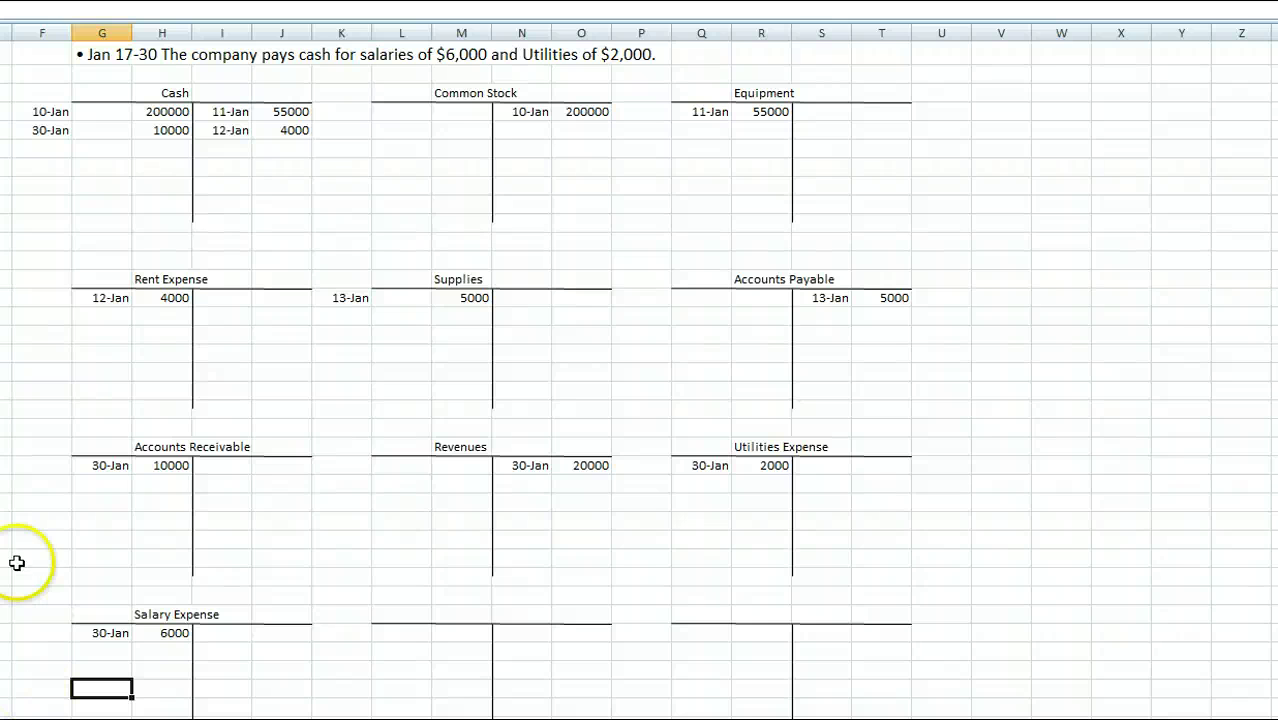
# Post the salaries and utilities payment as an 8000 credit on the third line of the Cash T-account, dated 1/30
pyautogui.click(299, 149)
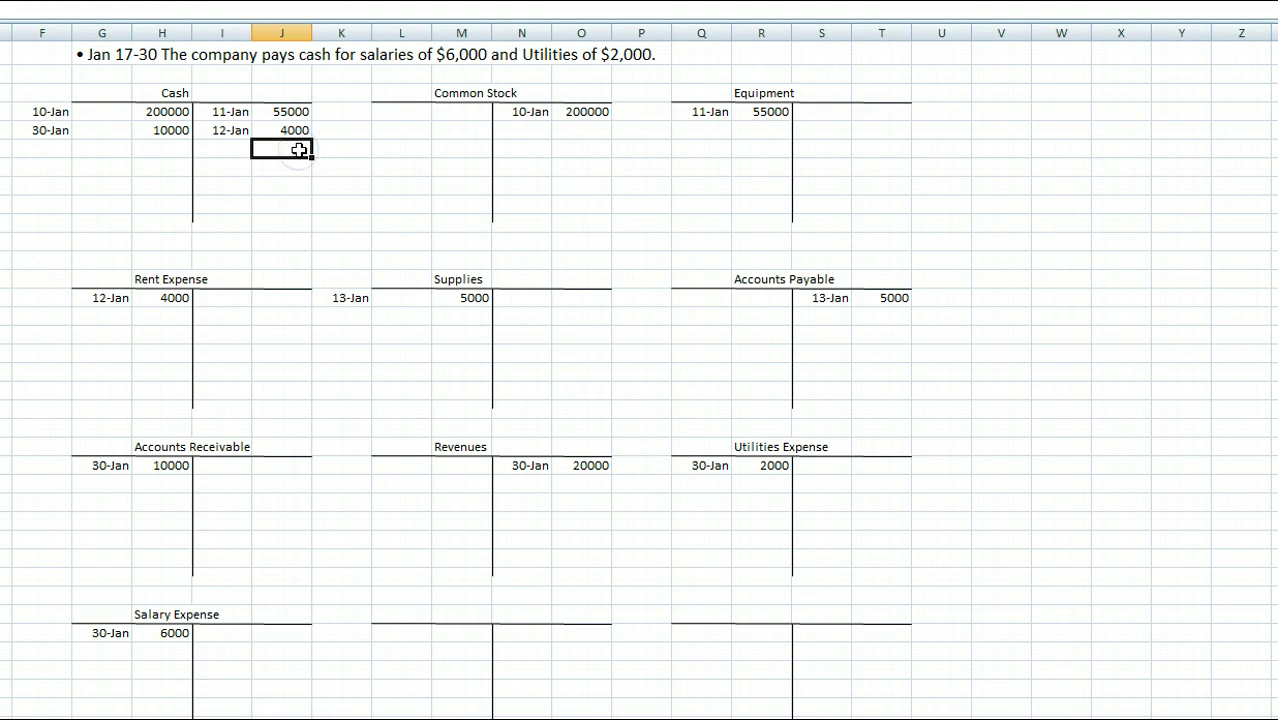
pyautogui.doubleClick(300, 150)
pyautogui.write('8000')
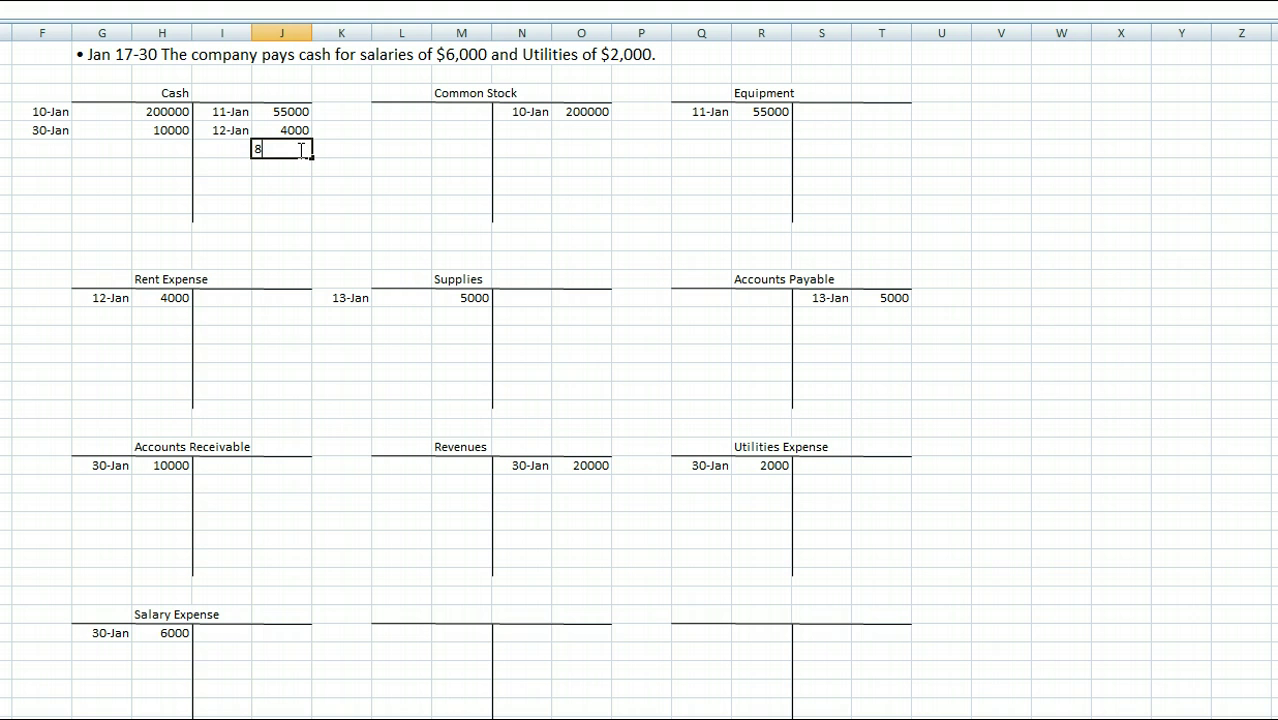
pyautogui.click(208, 149)
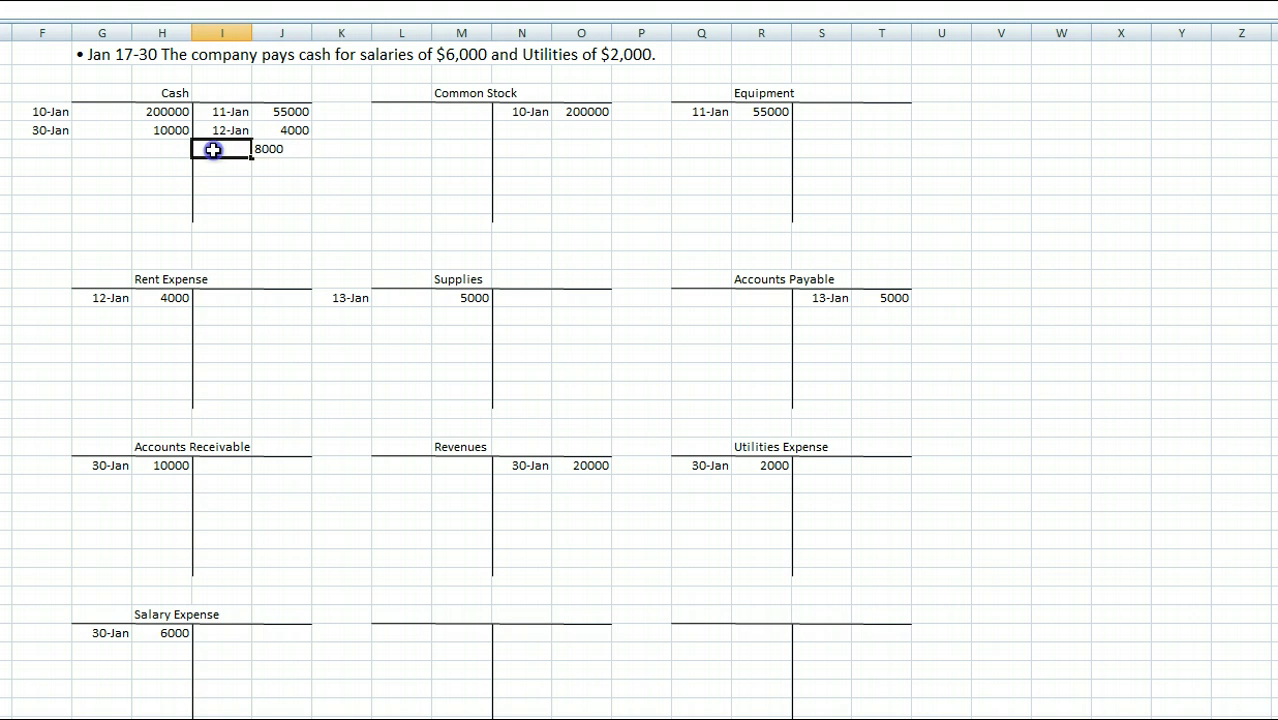
pyautogui.write('1/30')
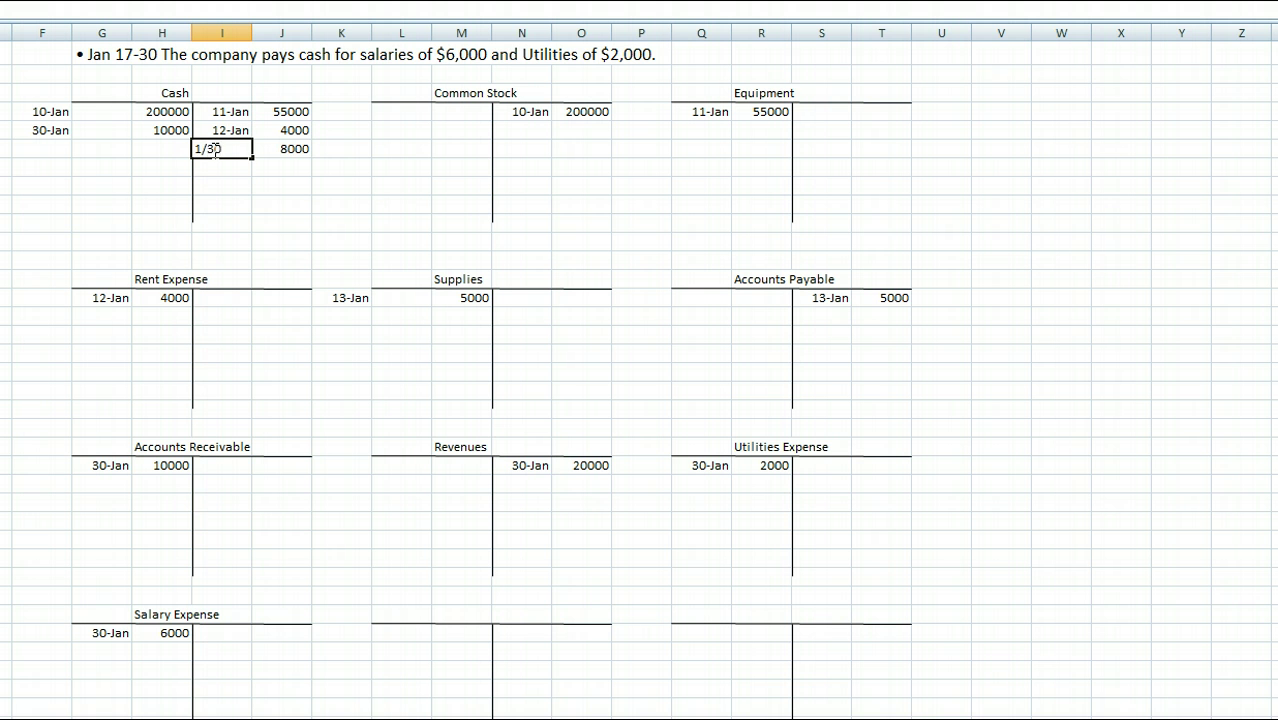
pyautogui.press('Return')
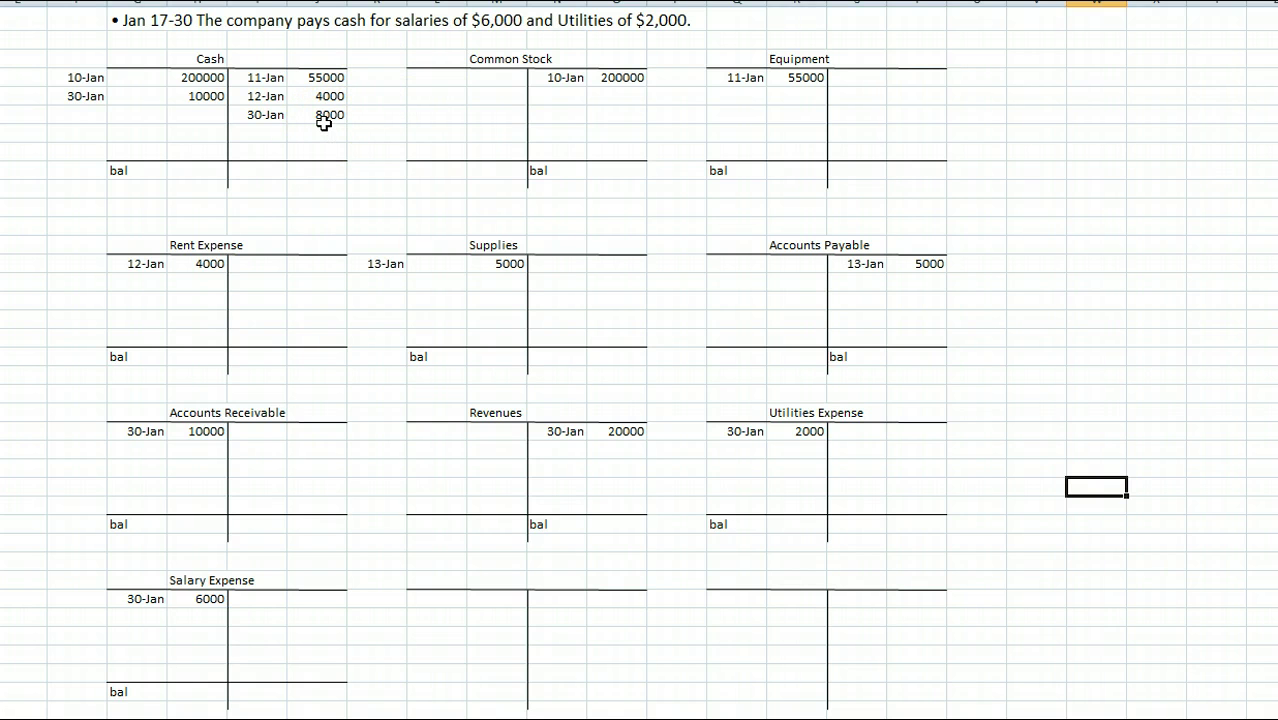
# Enter the first-row account balances on their bal lines: Cash debit 143000, Common Stock credit 200000 and Equipment debit 55000
pyautogui.click(179, 170)
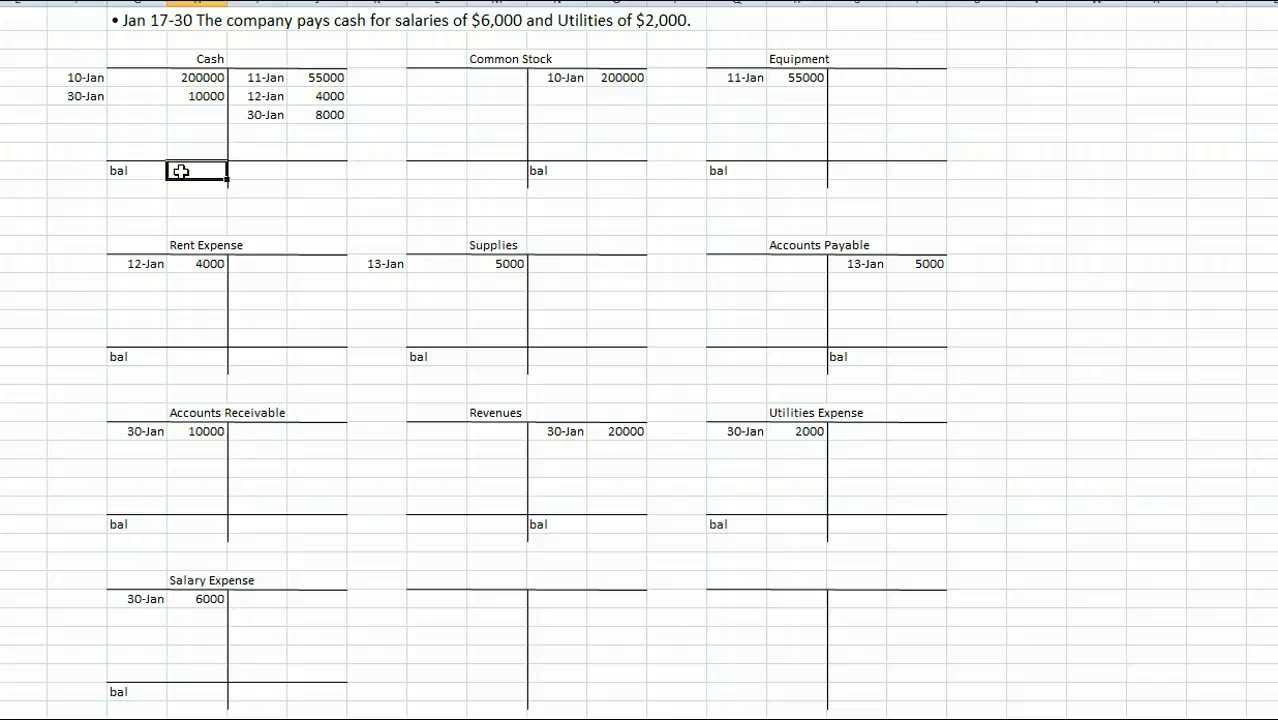
pyautogui.write('143000')
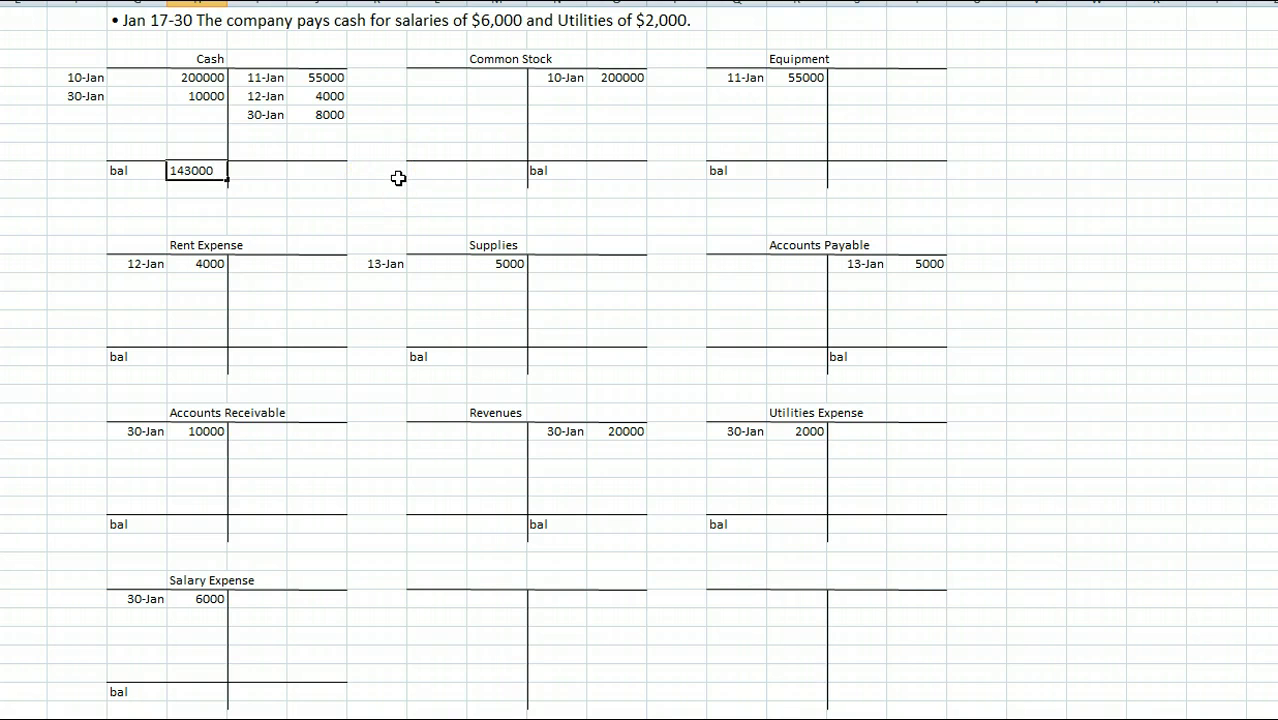
pyautogui.click(617, 172)
pyautogui.write('2')
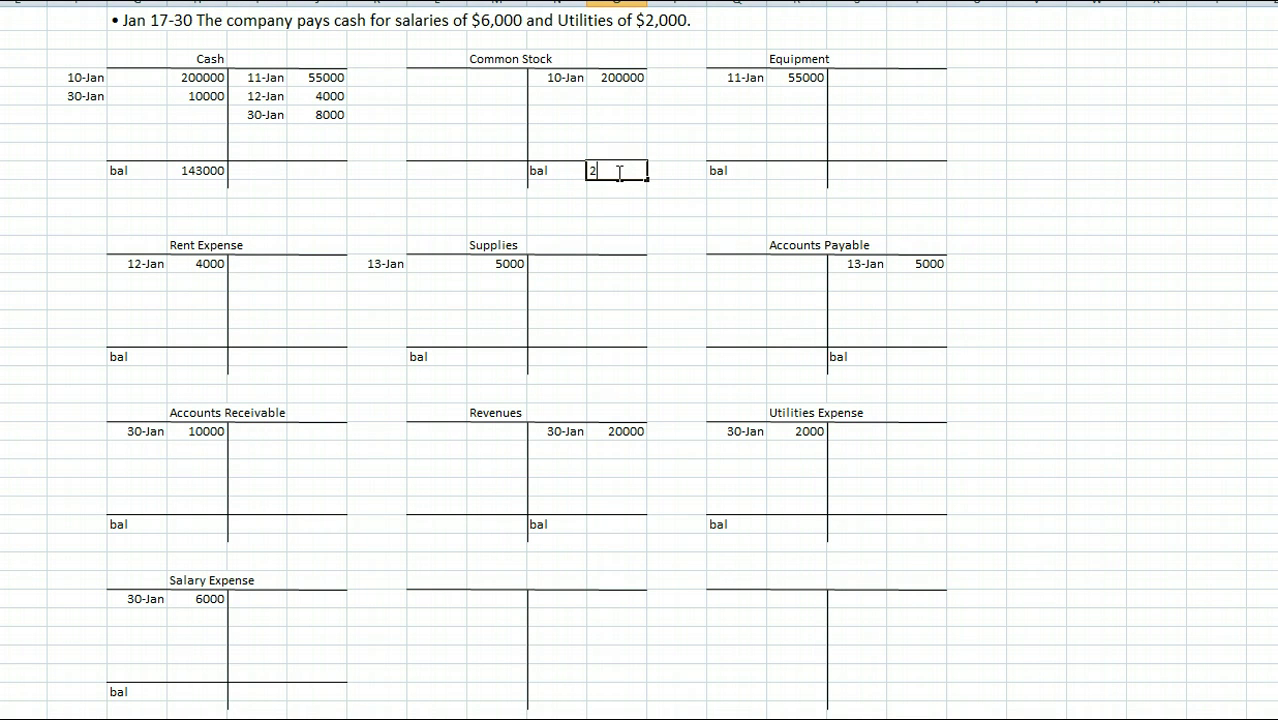
pyautogui.write('0000')
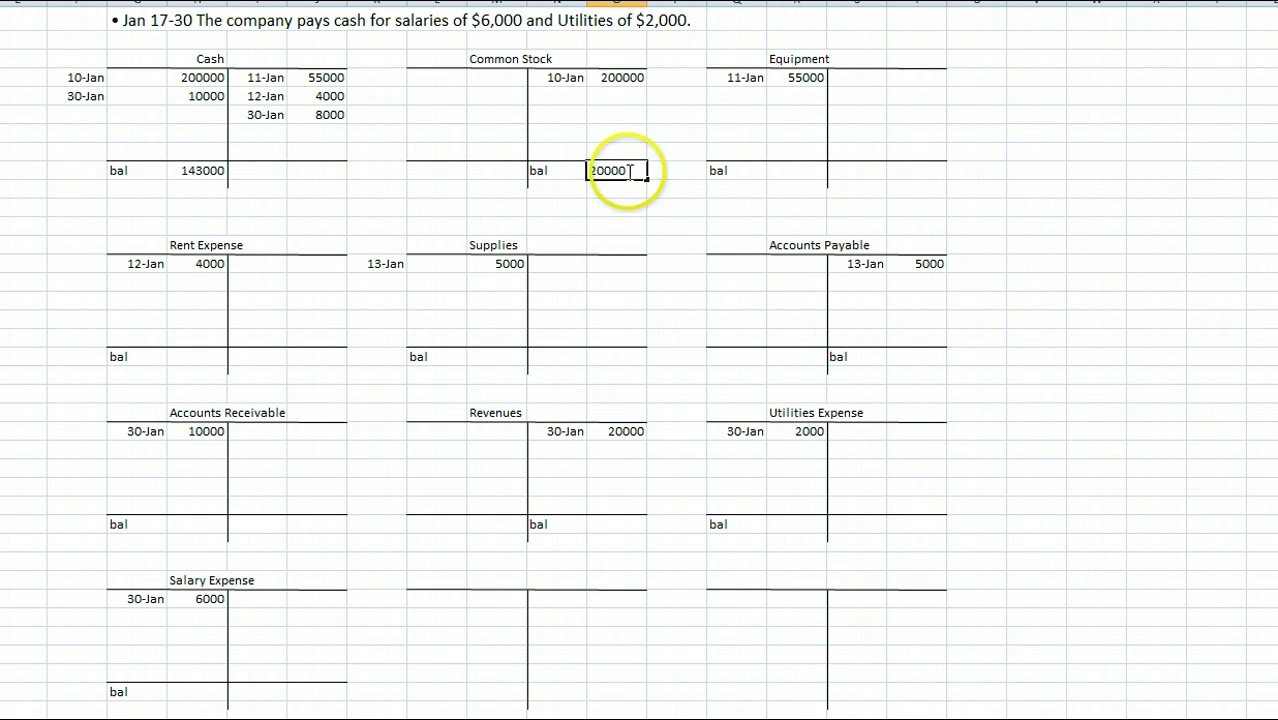
pyautogui.write('0')
pyautogui.click(797, 171)
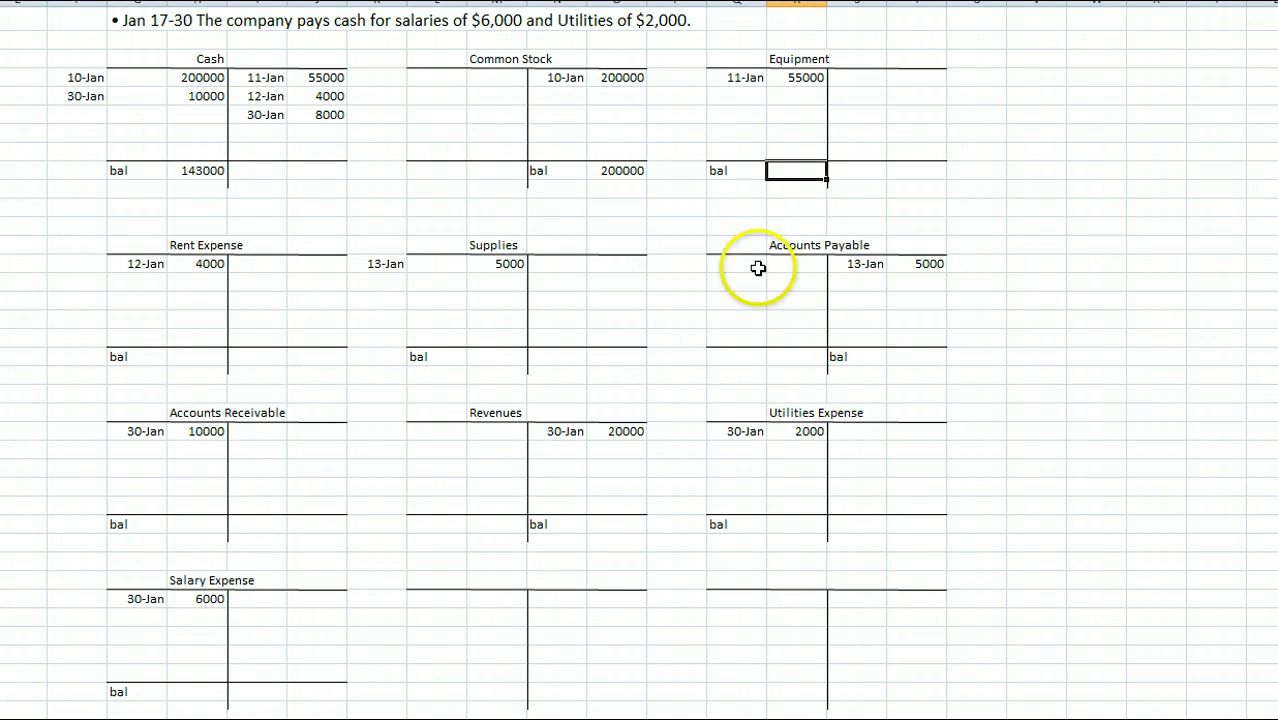
pyautogui.write('55000')
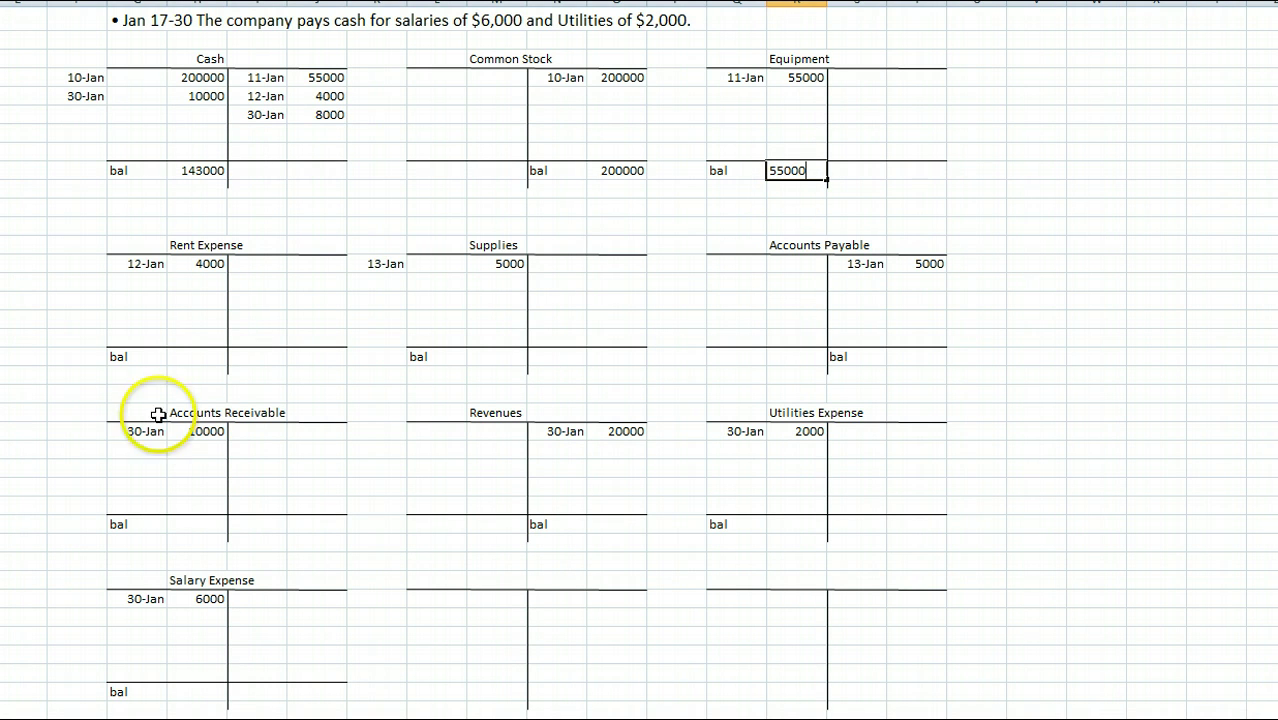
# Enter the second-row account balances on their bal lines: Rent Expense debit 4000, Supplies debit 5000 and Accounts Payable credit 5000
pyautogui.click(190, 362)
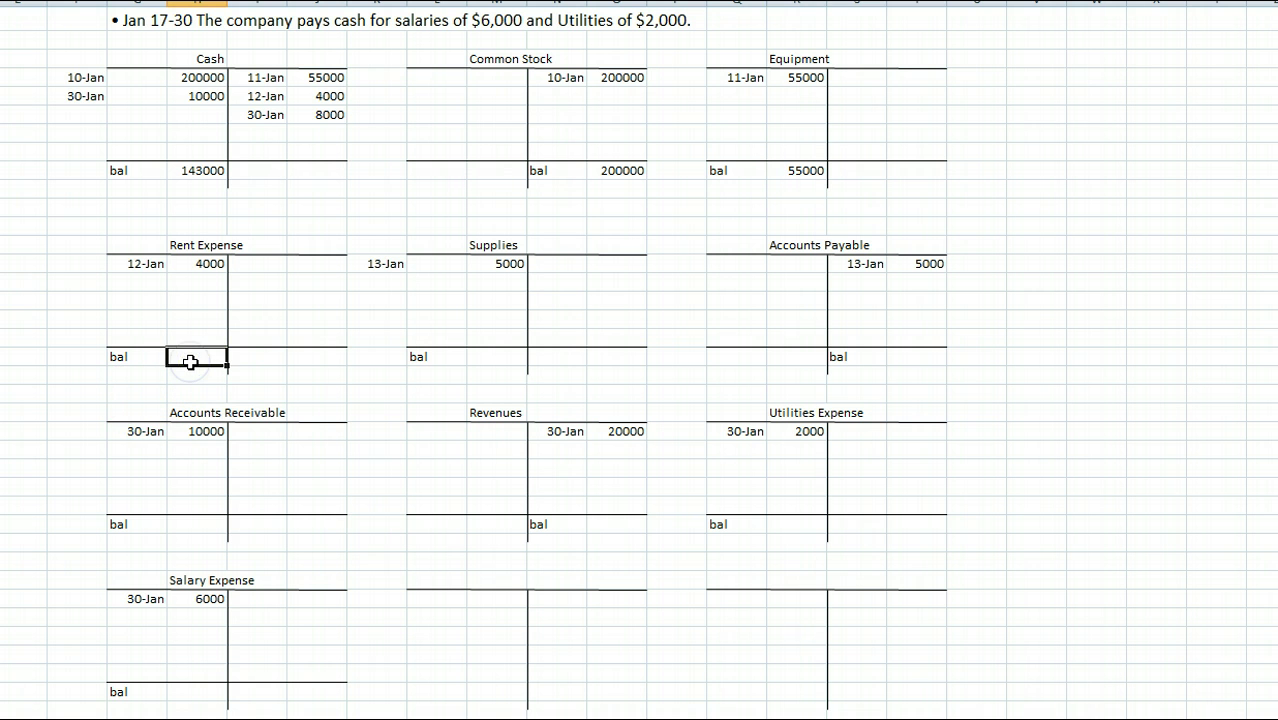
pyautogui.write('4000')
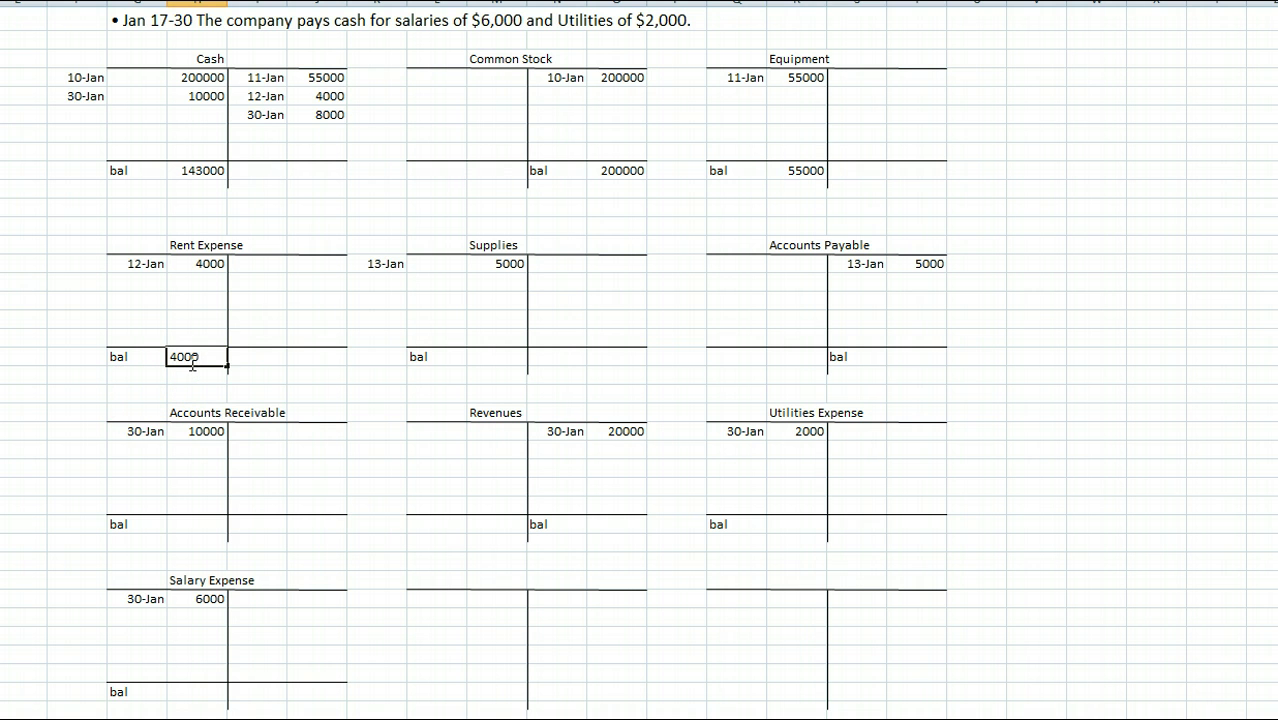
pyautogui.click(492, 360)
pyautogui.write('5000')
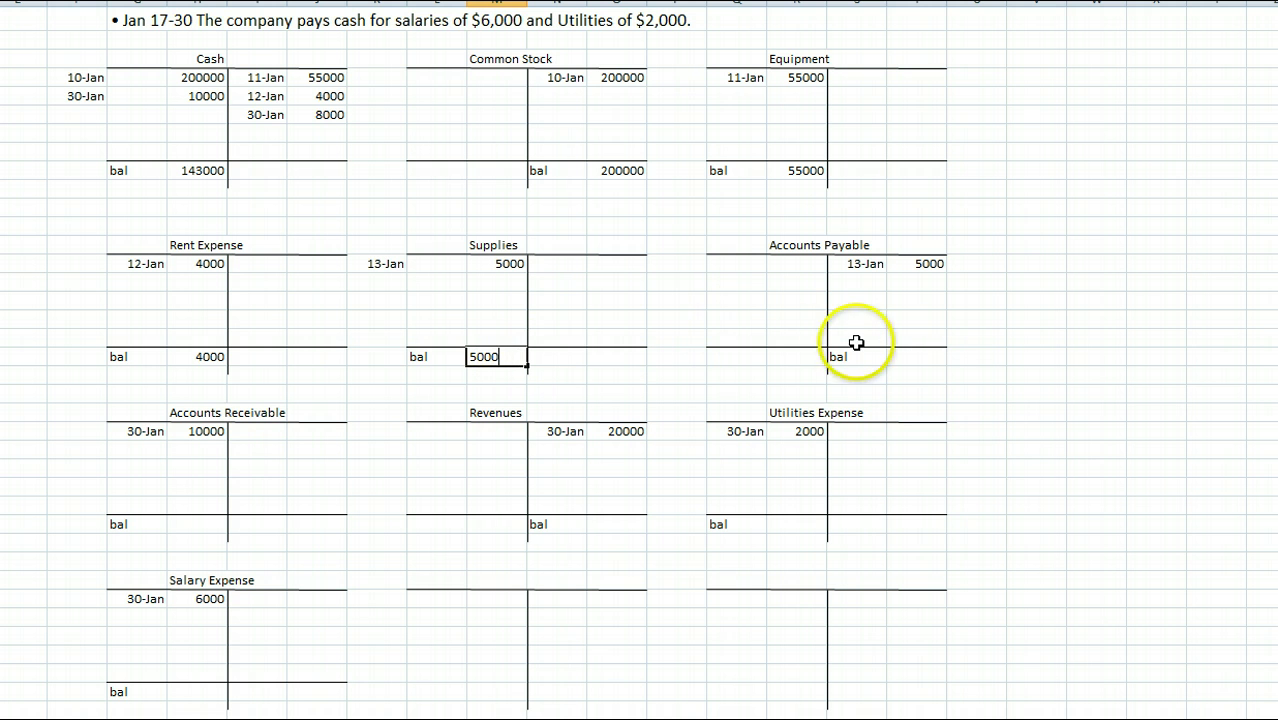
pyautogui.click(912, 356)
pyautogui.write('5000')
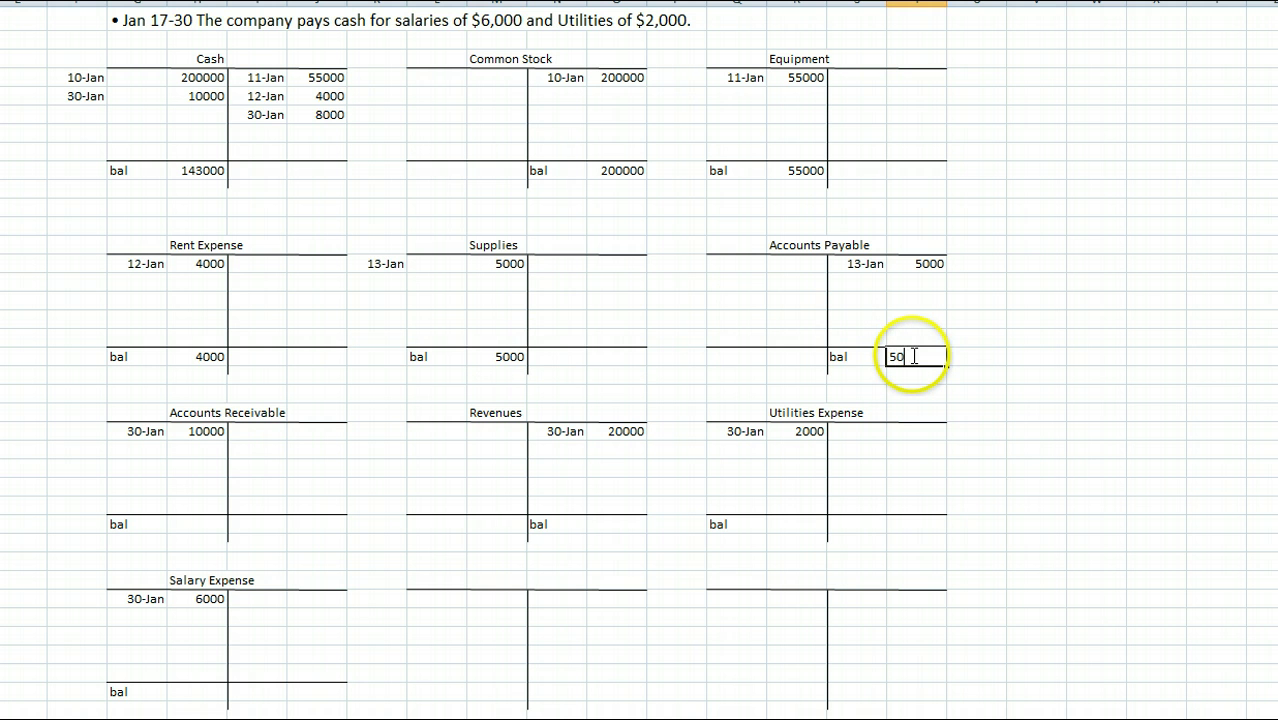
# Enter the remaining balances on their bal lines: Accounts Receivable debit 10000, Revenues credit 20000, Utilities Expense debit 2000 and Salary Expense debit 6000
pyautogui.click(177, 524)
pyautogui.write('10000')
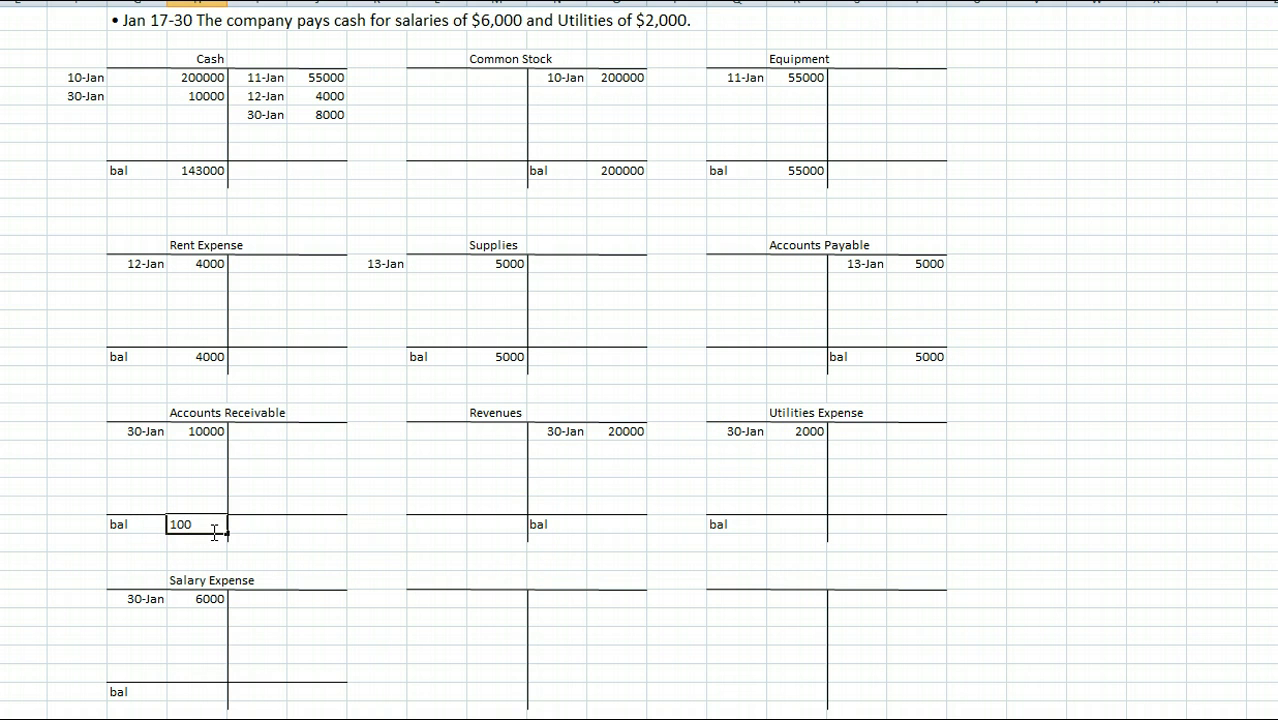
pyautogui.click(442, 497)
pyautogui.click(593, 520)
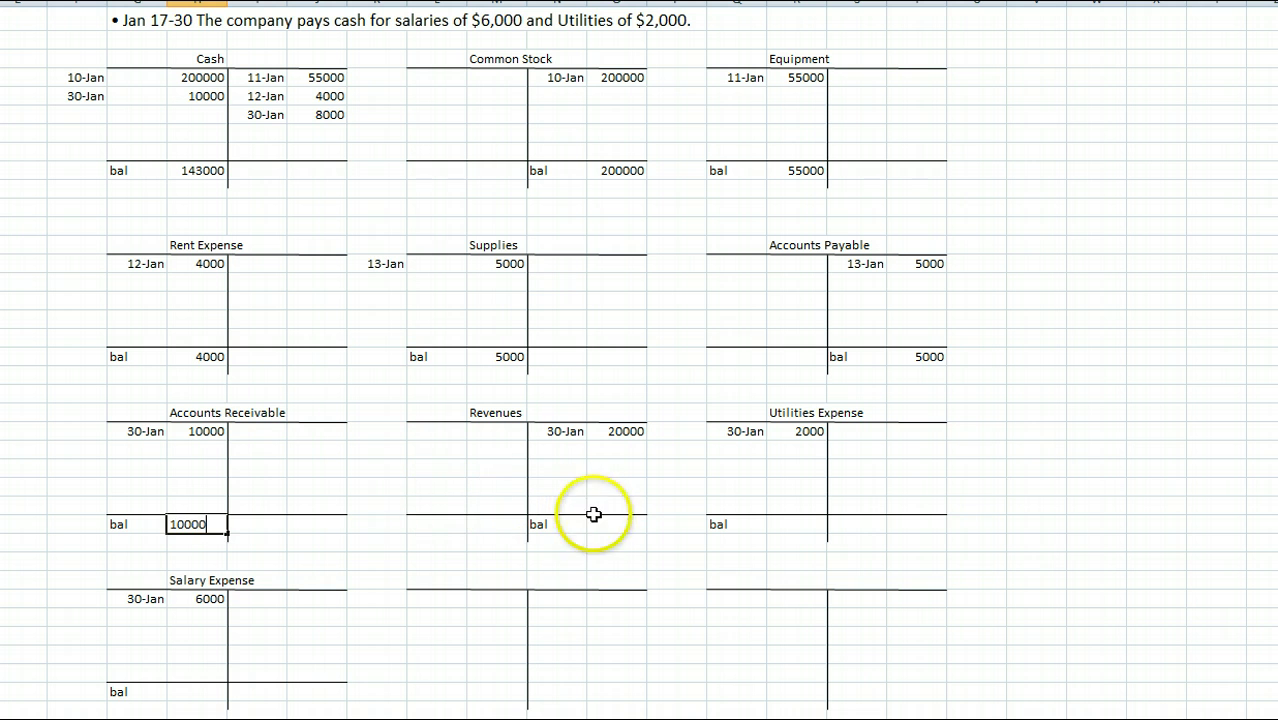
pyautogui.write('20000')
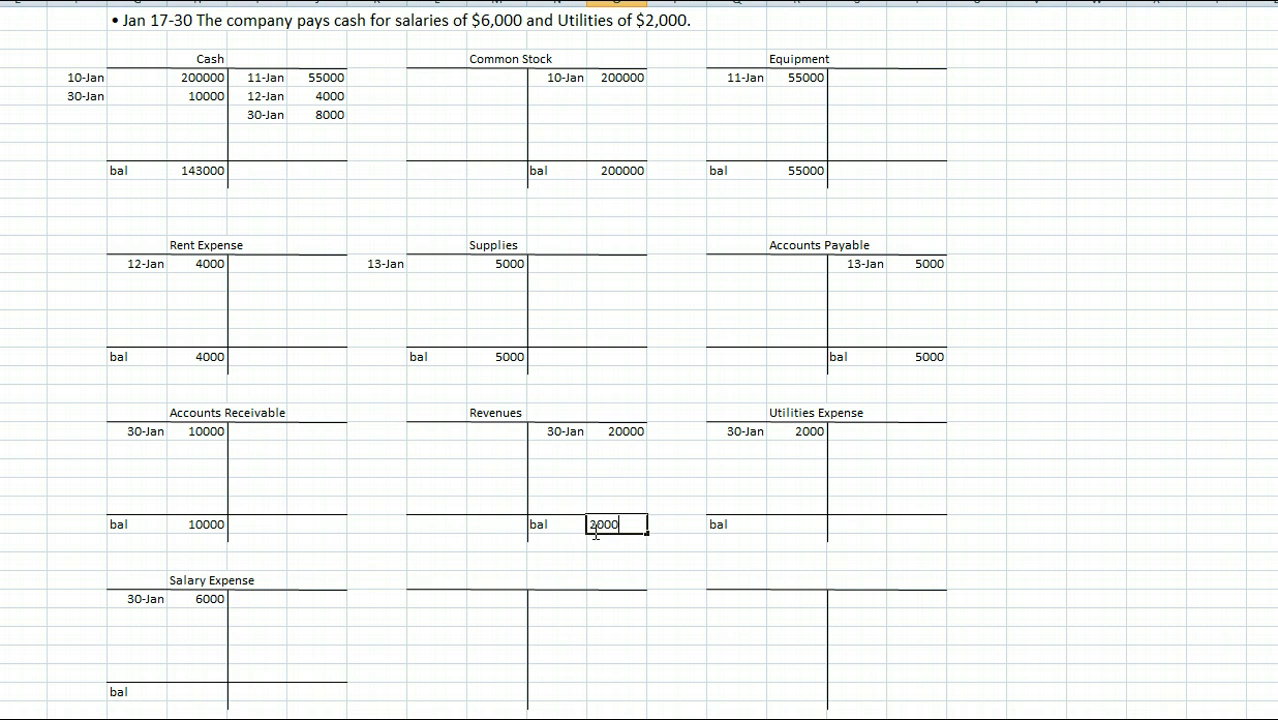
pyautogui.click(780, 524)
pyautogui.write('2000')
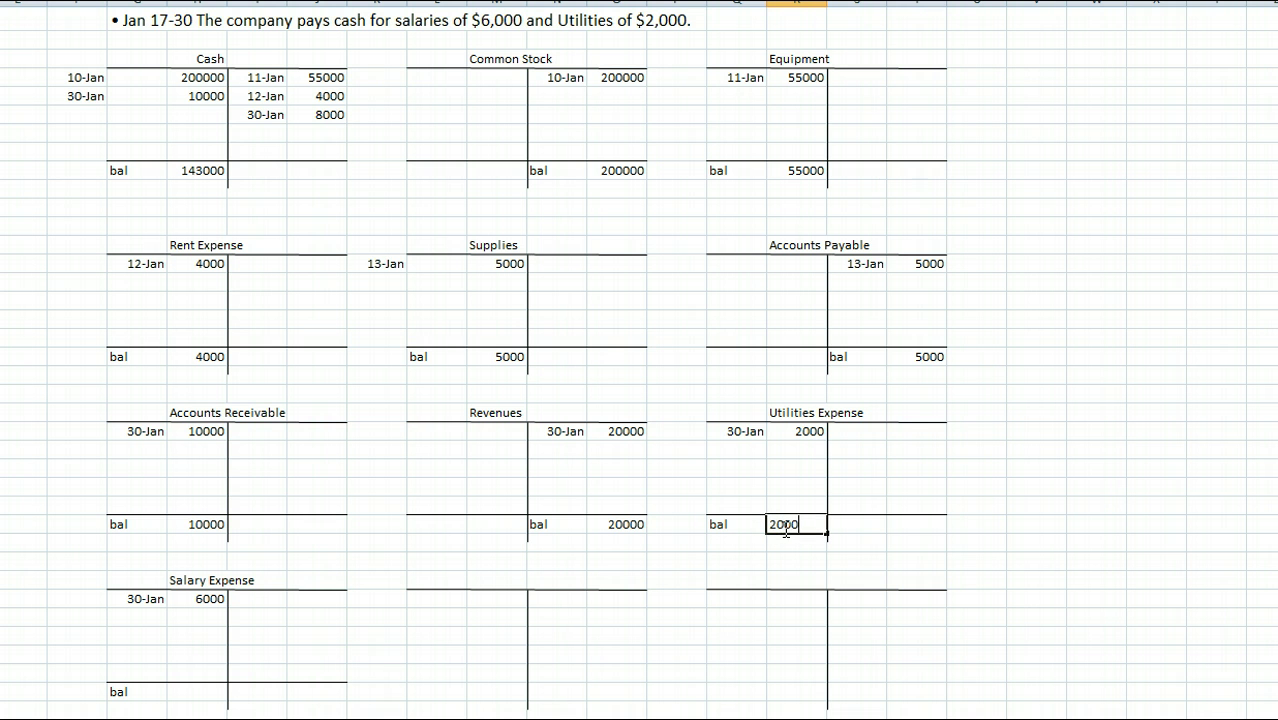
pyautogui.click(183, 691)
pyautogui.write('6000')
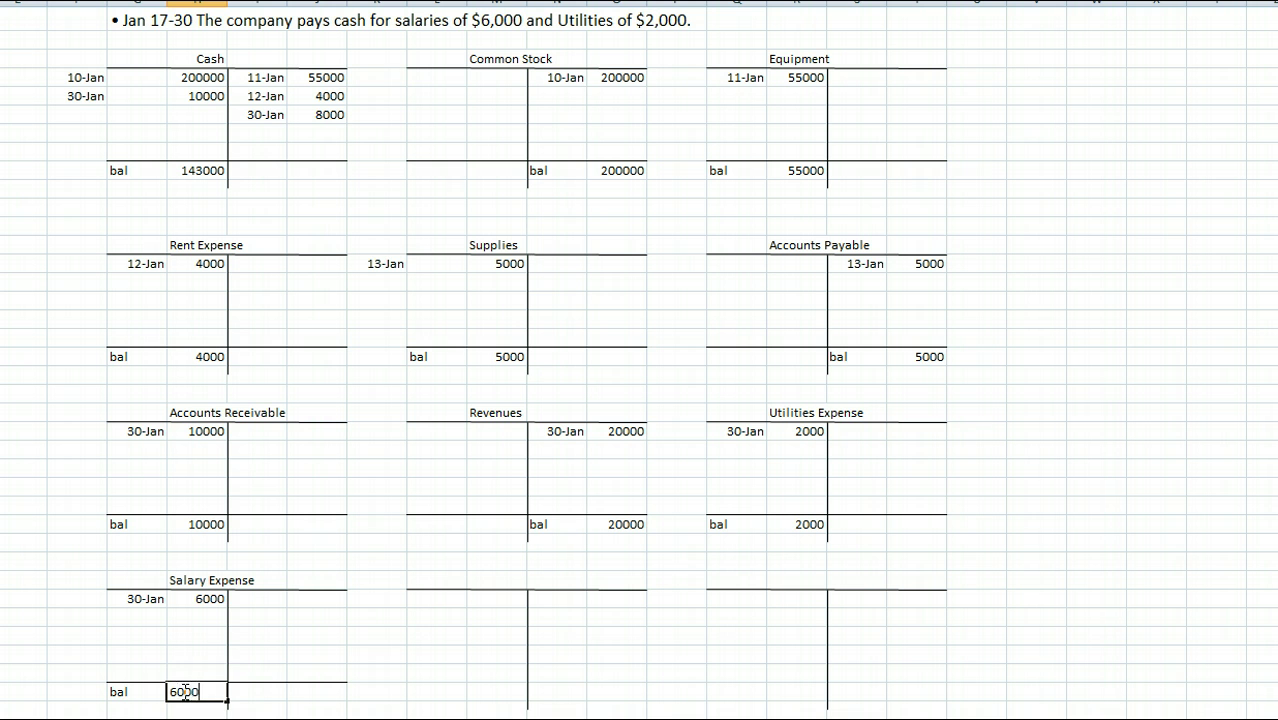